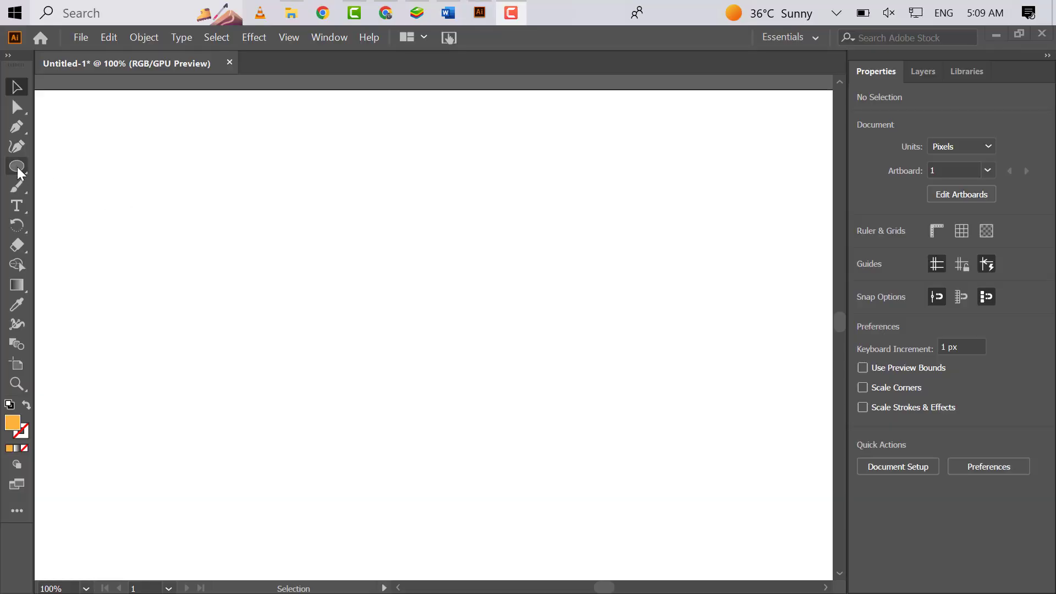
Draw an orange hexagon near the artboard's top-left with the Polygon Tool and rotate it 90°.
right_click(18, 168)
left_click(64, 206)
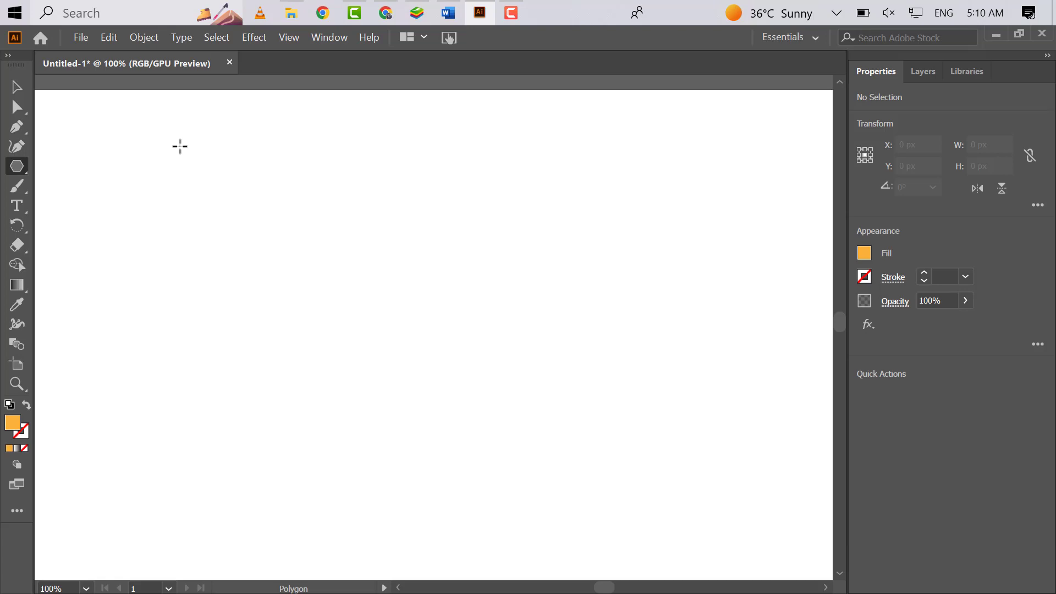
left_click_drag(180, 146, 195, 172)
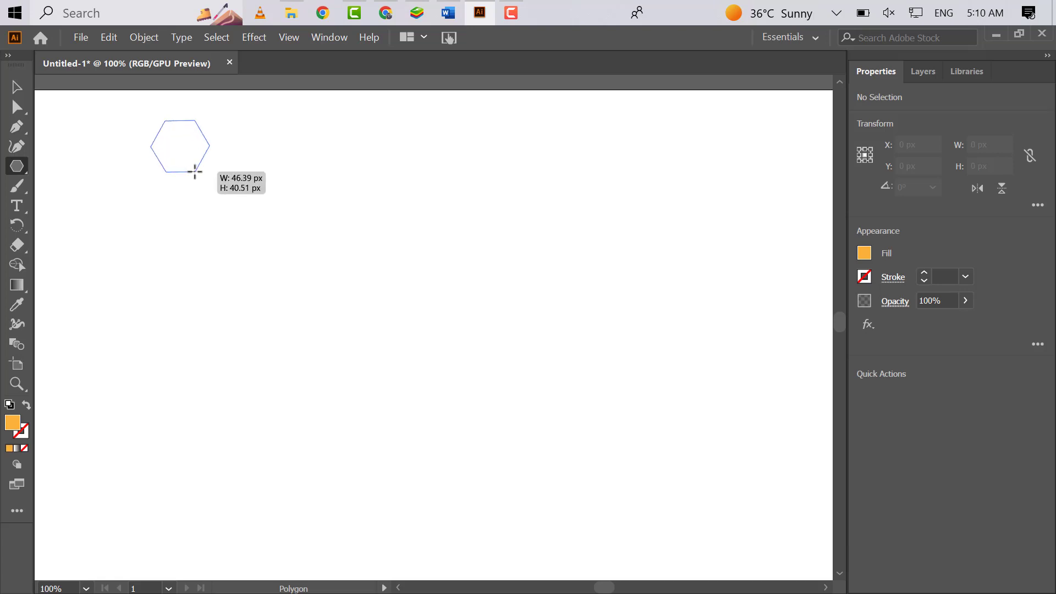
left_click(910, 188)
key("Return")
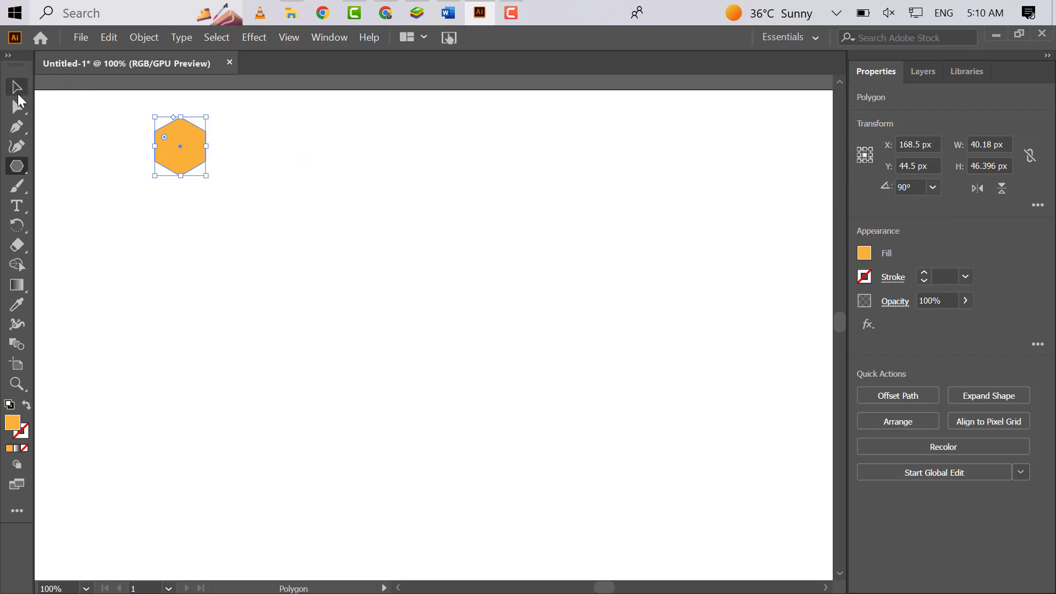
Alt-drag and repeat copies of the hexagon rightward, keep four in a row, and select them all.
left_click(17, 93)
left_click_drag(195, 151, 255, 160)
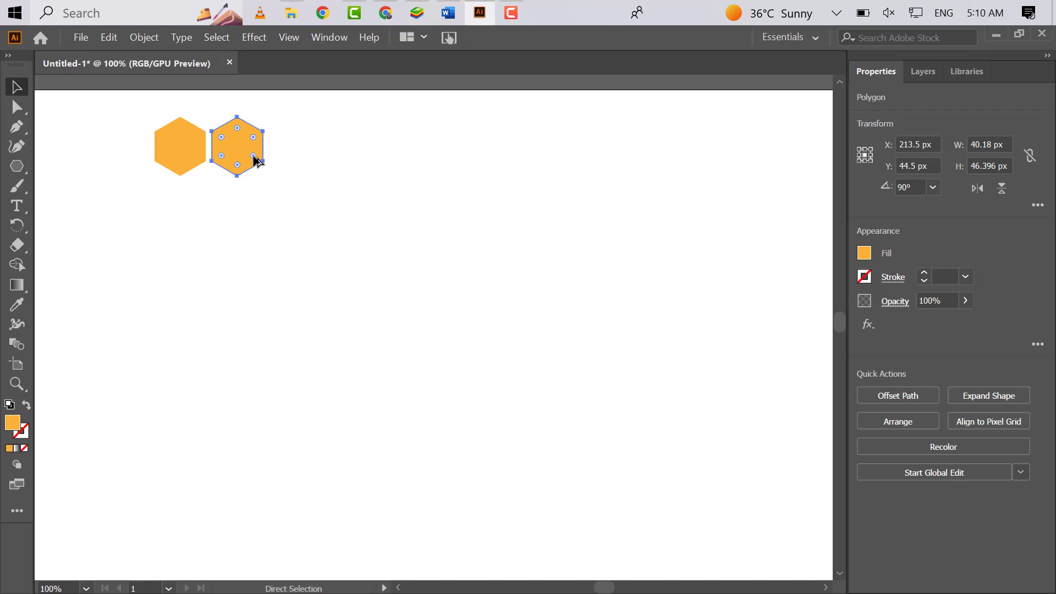
key("ctrl+d")
key("ctrl+d")
key("ctrl+d")
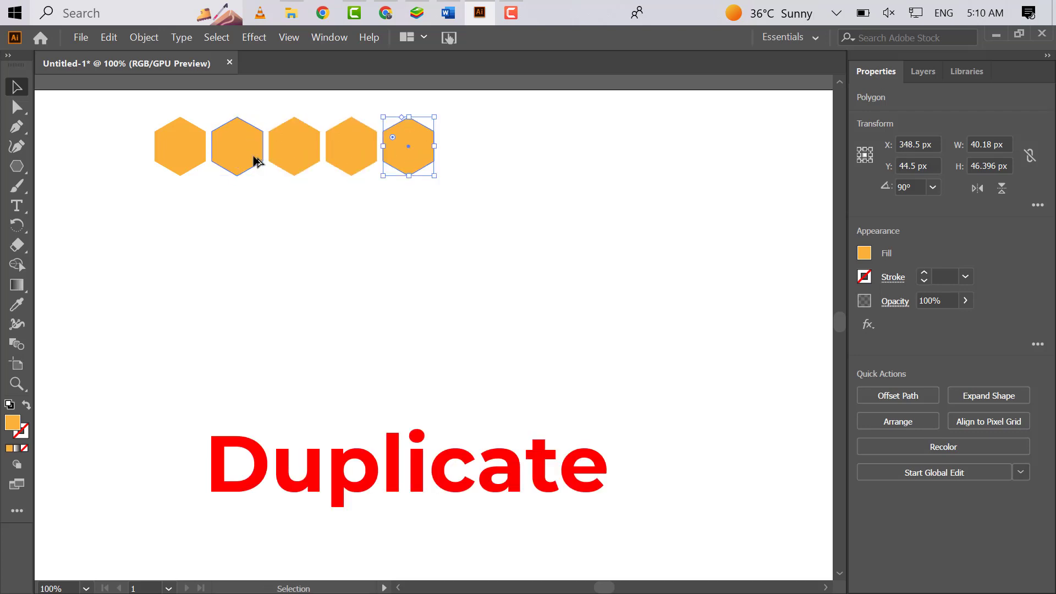
key("Delete")
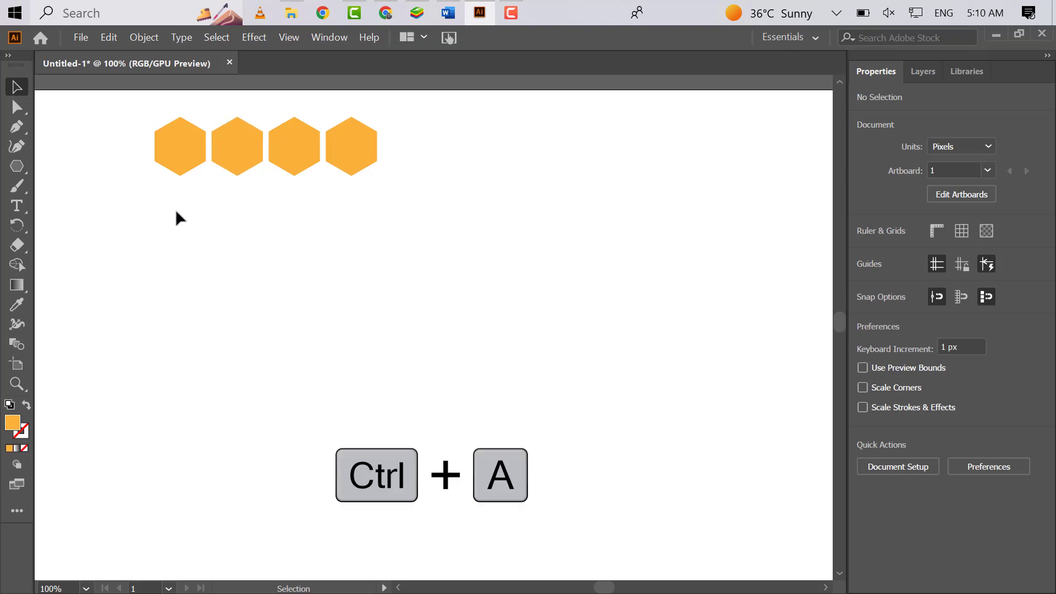
key("ctrl+a")
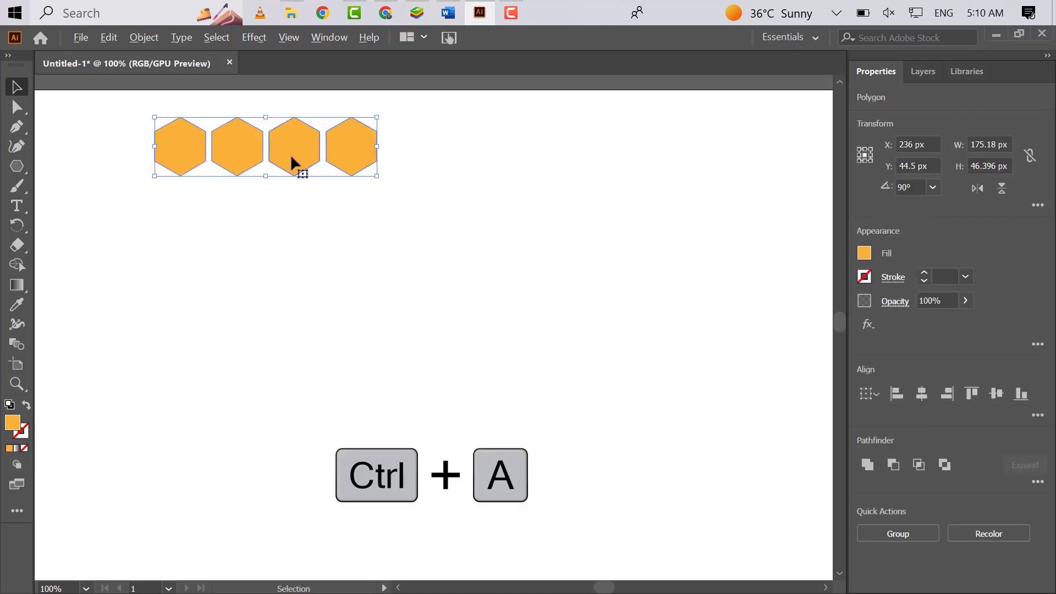
Copy the hexagon row down with an offset, then copy both rows below to stagger the honeycomb.
left_click_drag(291, 157, 319, 210)
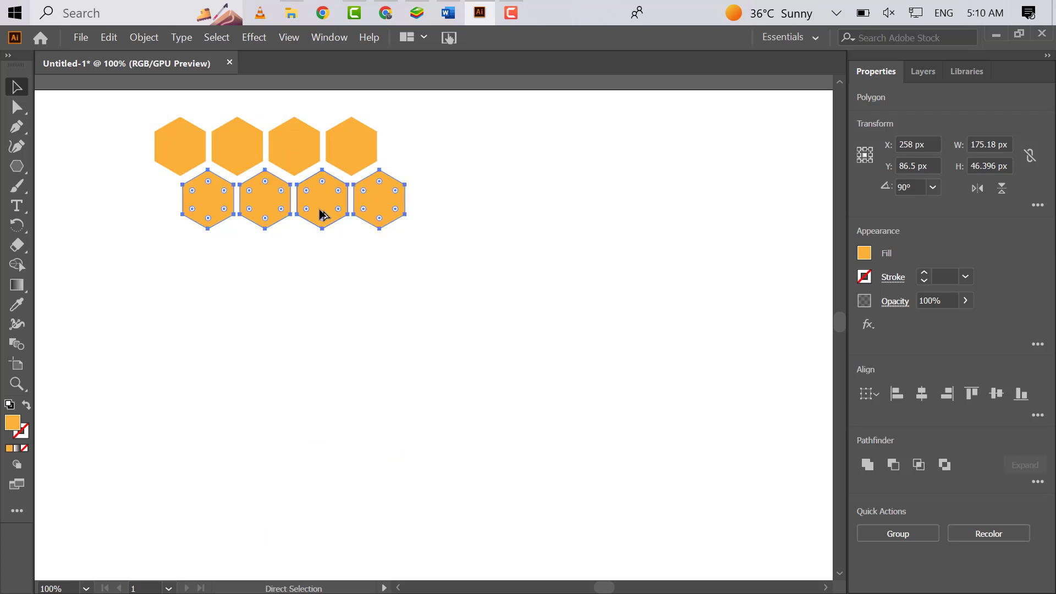
key("ctrl+a")
mouse_move(319, 212)
left_mouse_down()
mouse_move(385, 305)
mouse_move(384, 403)
left_mouse_up()
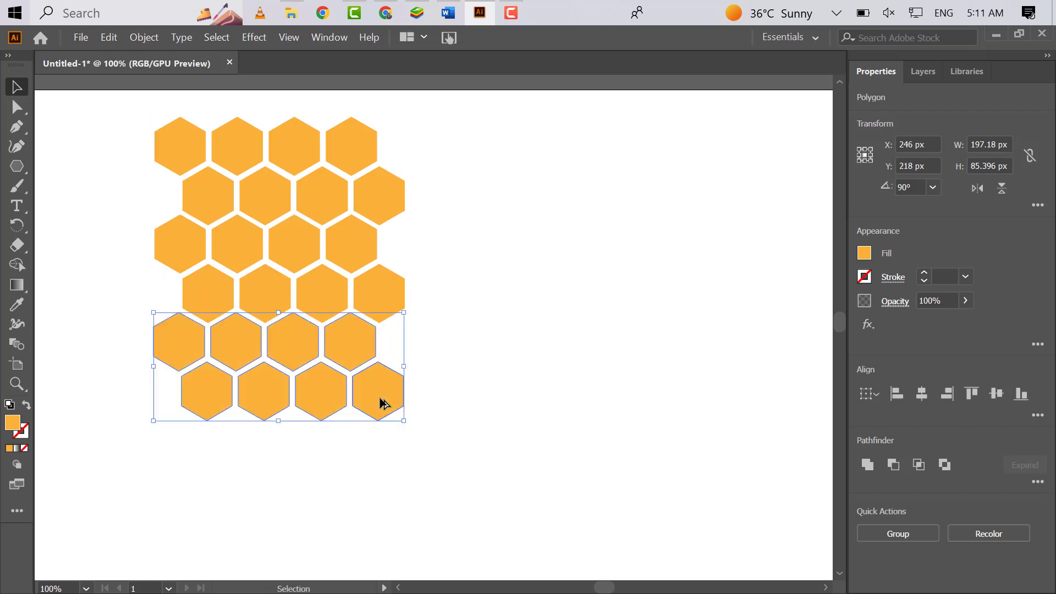
Fill out the honeycomb's right and left edges with extra hexagon copies.
mouse_move(178, 433)
left_mouse_down()
mouse_move(391, 406)
mouse_move(364, 463)
left_mouse_up()
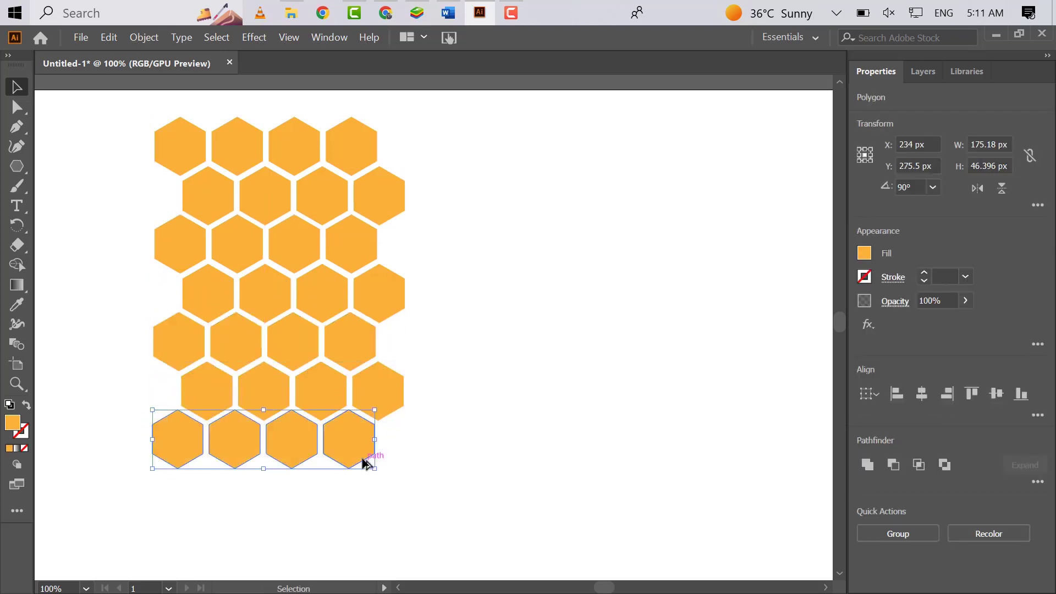
left_click(449, 479)
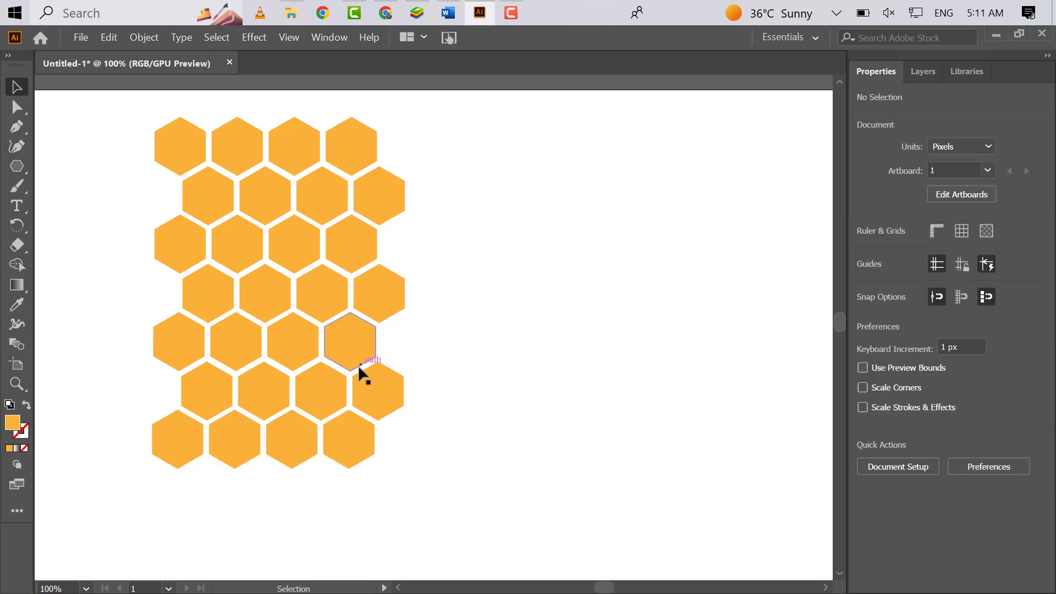
left_click_drag(391, 193, 420, 245)
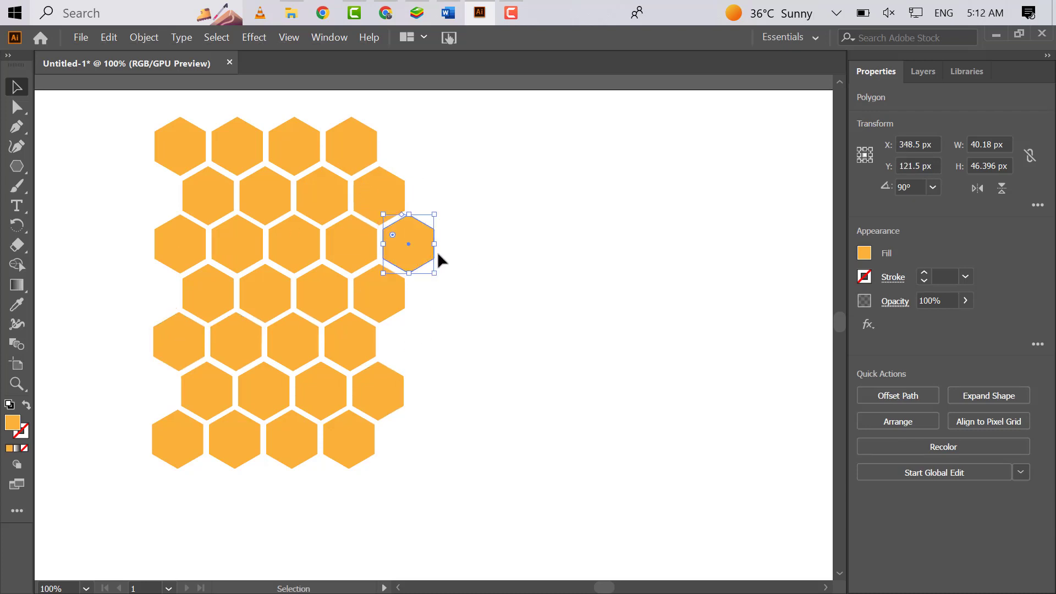
mouse_move(417, 254)
left_mouse_down()
mouse_move(417, 355)
mouse_move(163, 212)
mouse_move(158, 398)
left_mouse_up()
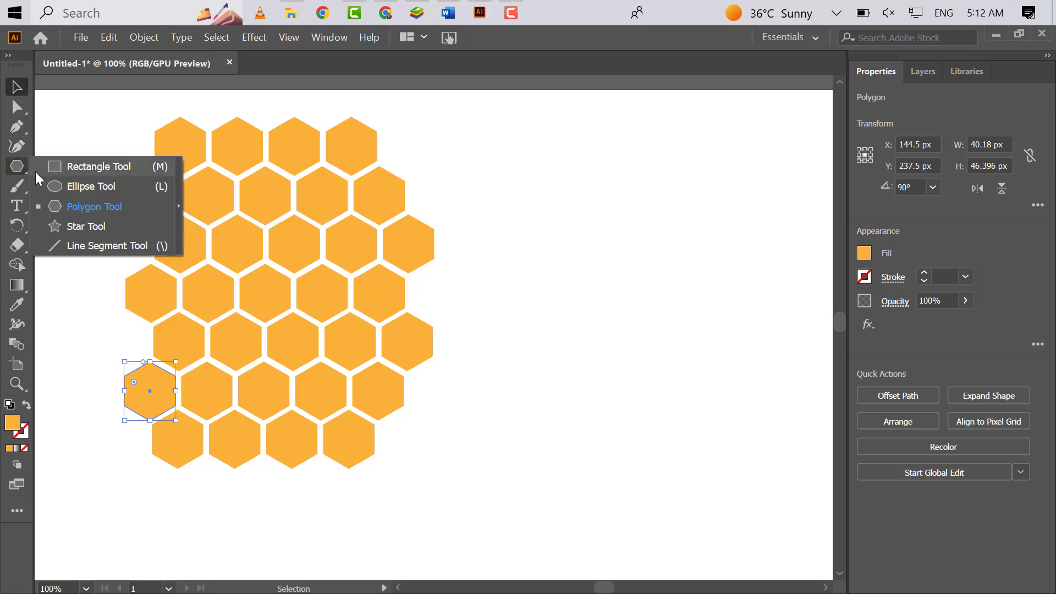
left_click_drag(17, 171, 69, 190)
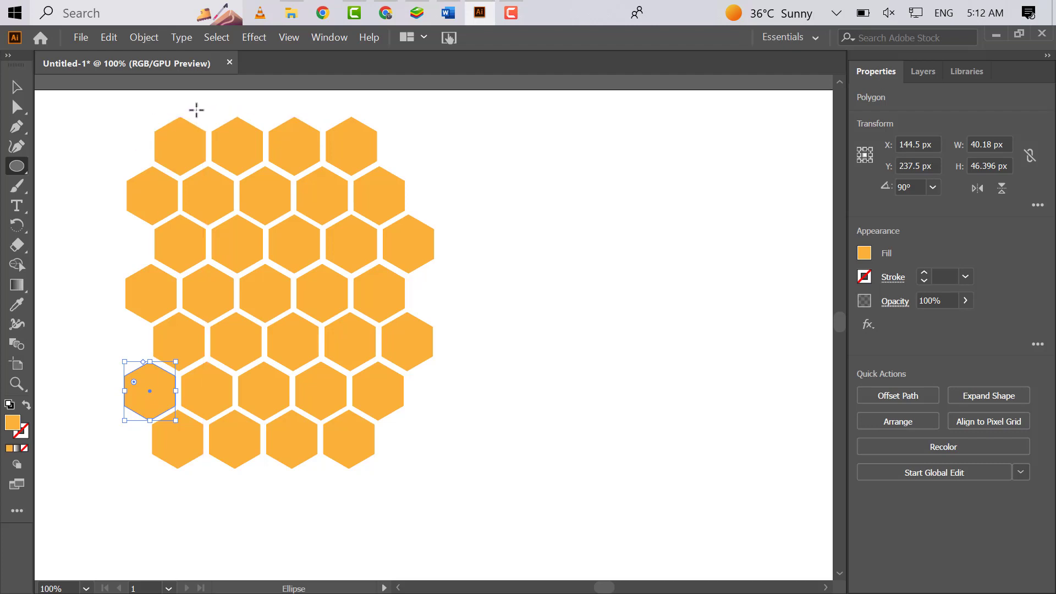
Draw a tall oval over the honeycomb, fill it darker orange, and send it to the back.
left_click_drag(188, 109, 376, 430)
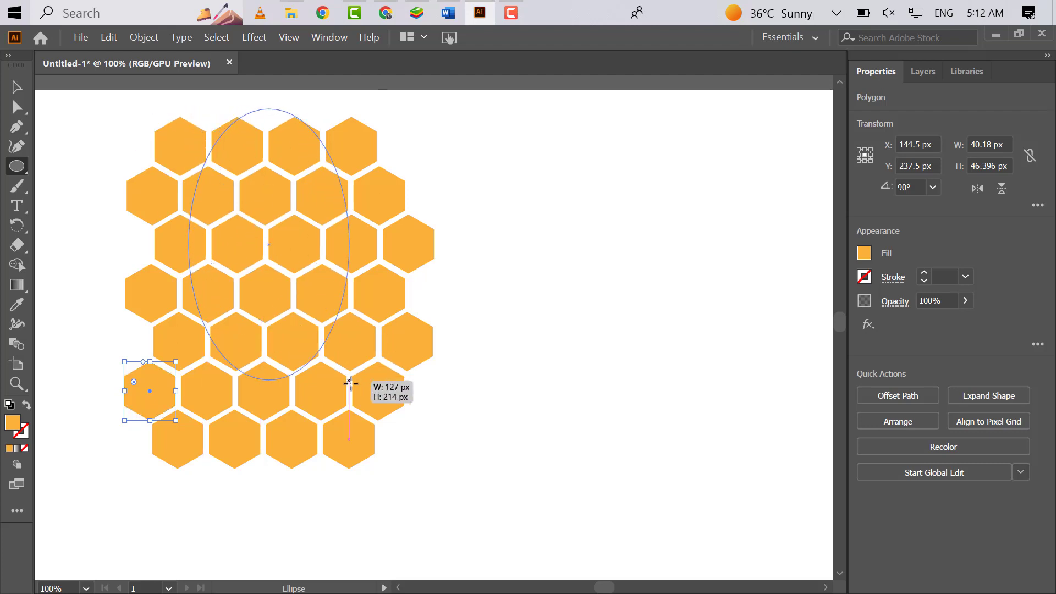
left_click_drag(376, 430, 473, 503)
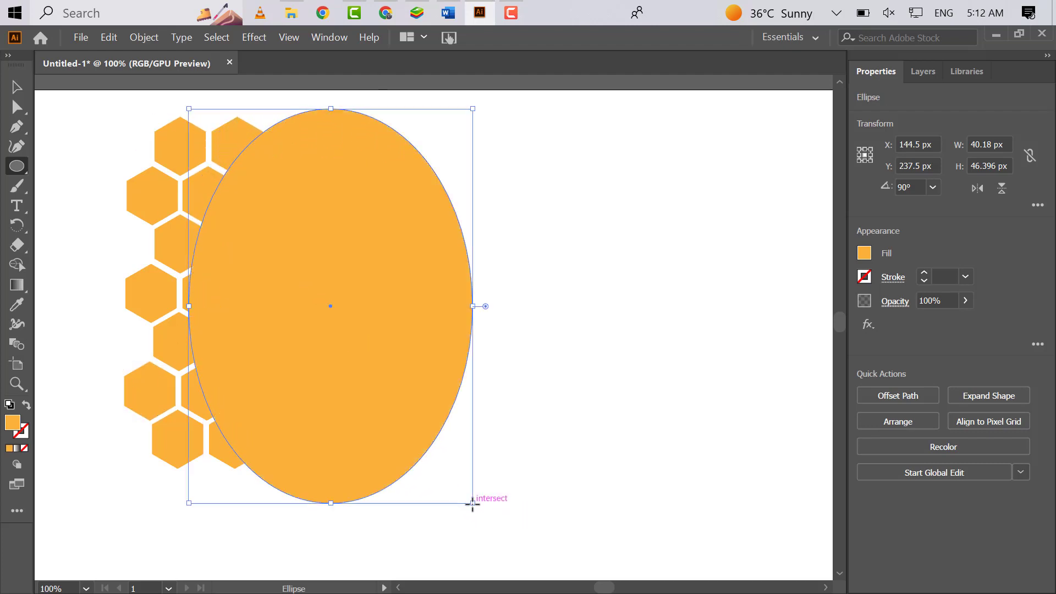
left_click(864, 252)
left_click(844, 313)
right_click(312, 183)
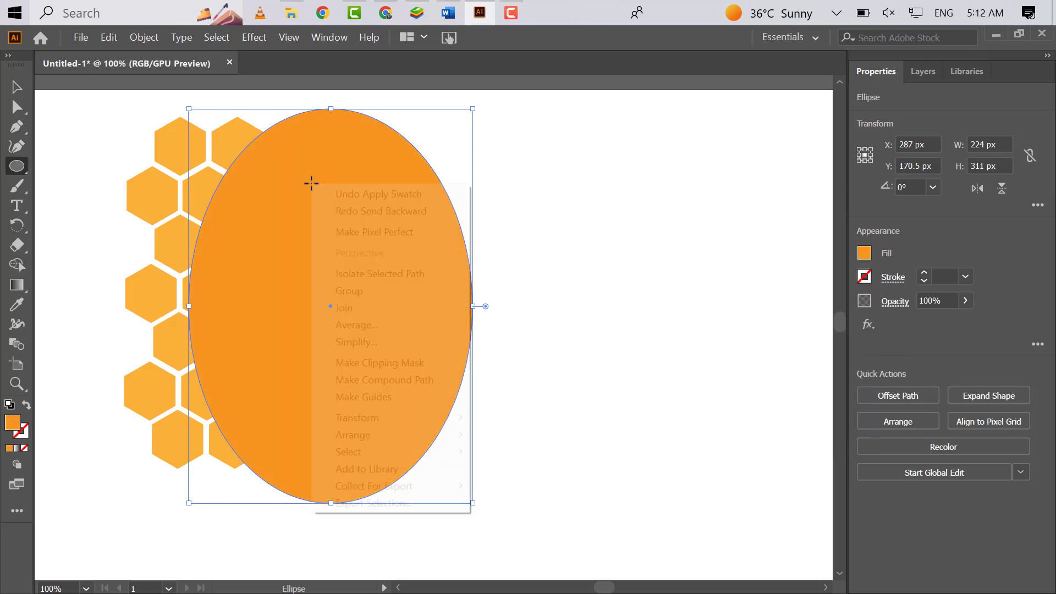
mouse_move(353, 434)
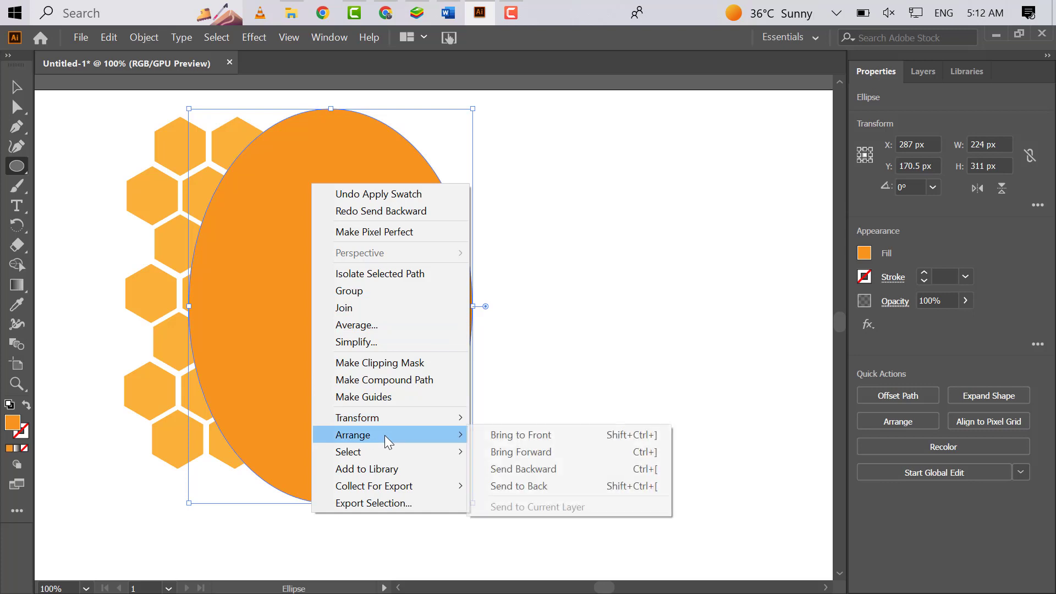
left_click(523, 485)
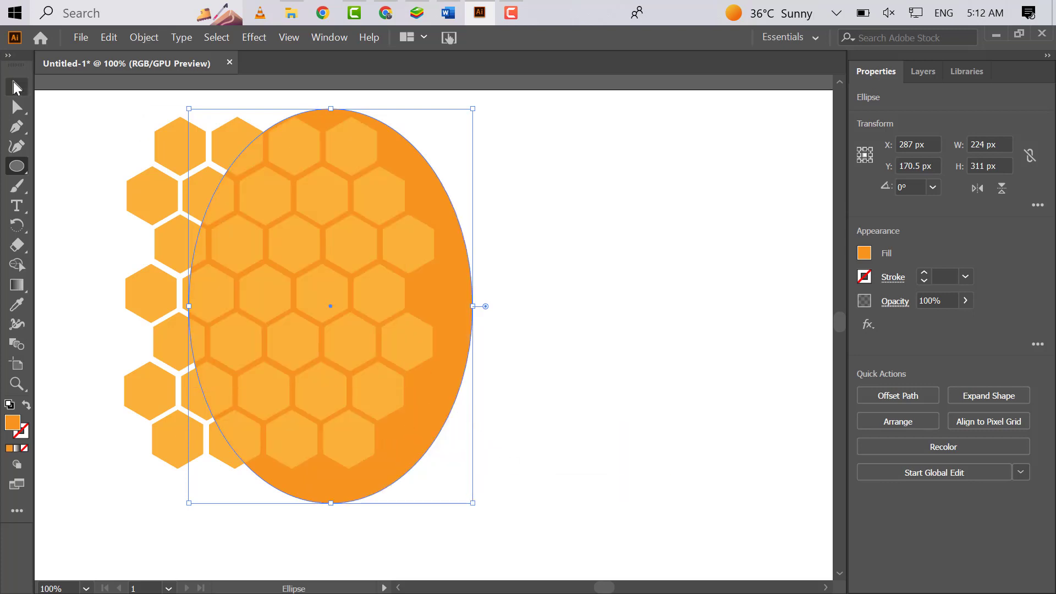
Move the oval left and down, then resize it to about 198 by 260 px inside the honeycomb.
left_click(14, 85)
left_click_drag(411, 430, 335, 439)
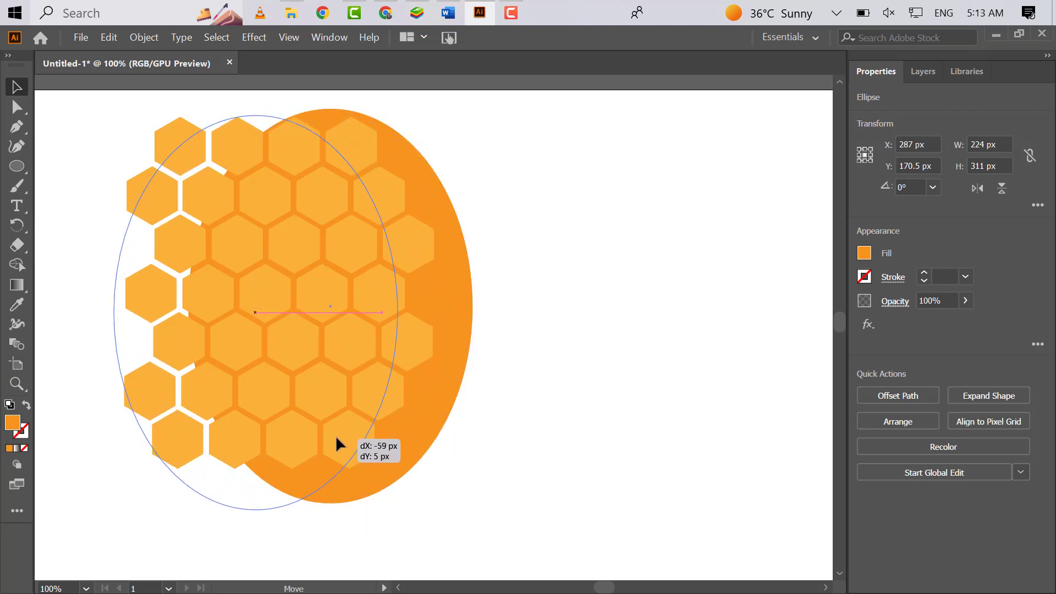
left_click_drag(334, 439, 339, 453)
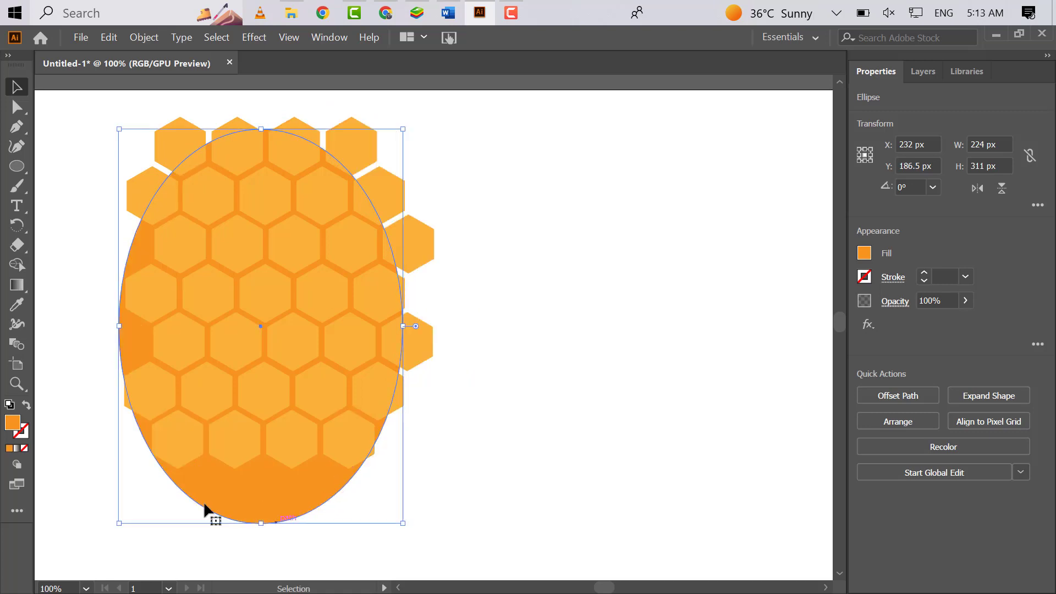
mouse_move(117, 526)
left_mouse_down()
mouse_move(135, 457)
mouse_move(150, 457)
left_mouse_up()
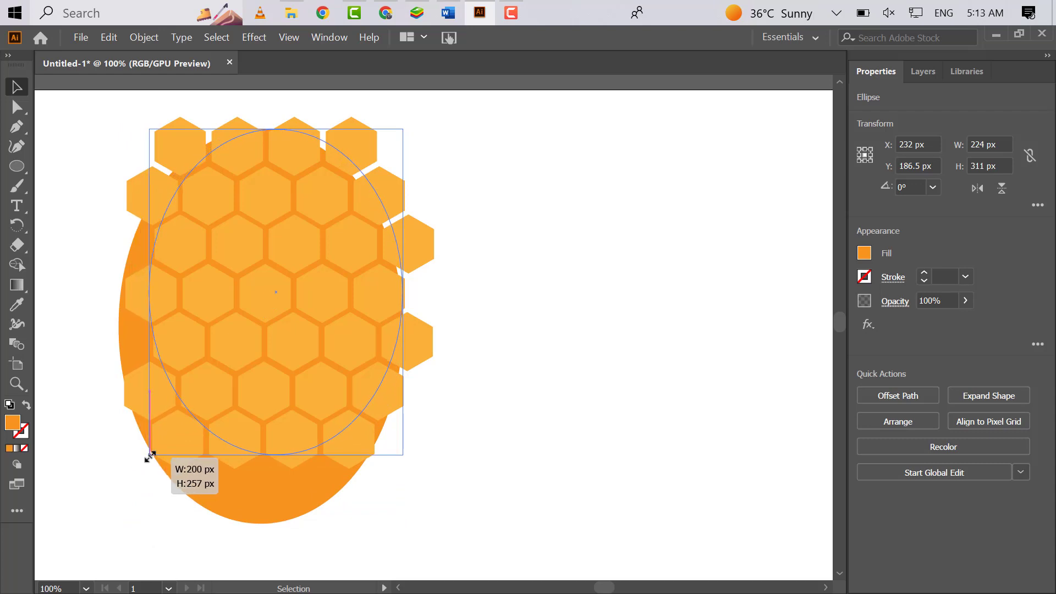
left_click_drag(150, 456, 152, 459)
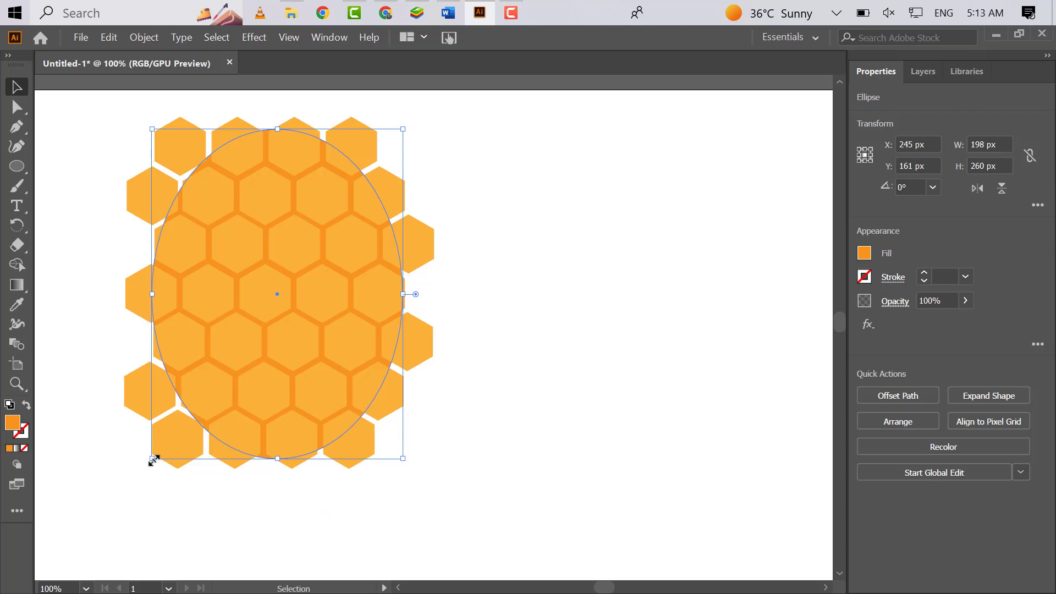
left_click(42, 294)
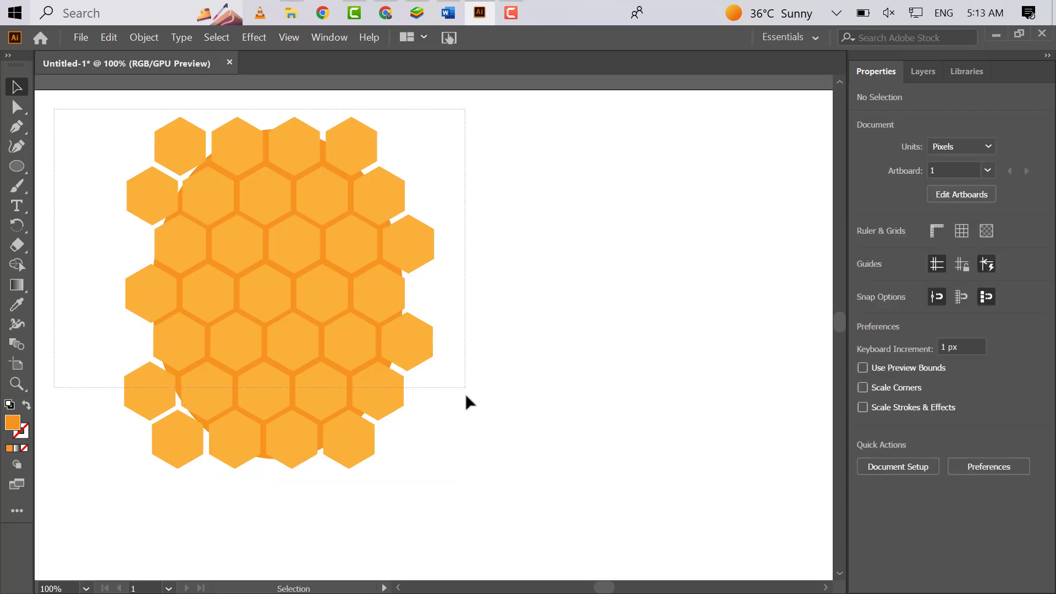
Select all hexagons and the oval, then zoom in with the Shape Builder tool active.
left_click_drag(170, 181, 470, 494)
key("ctrl+a")
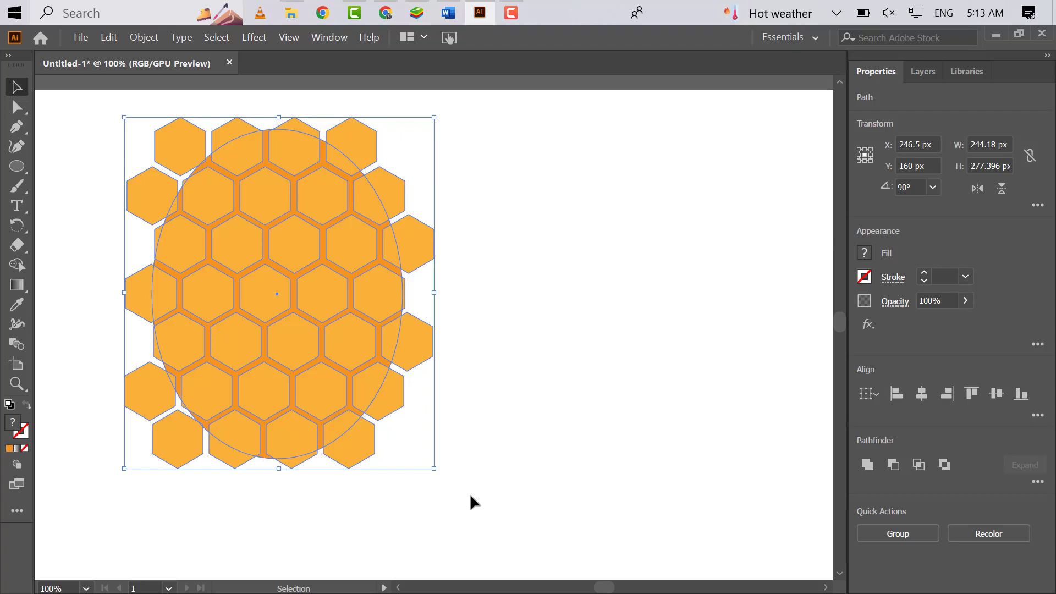
left_click(16, 266)
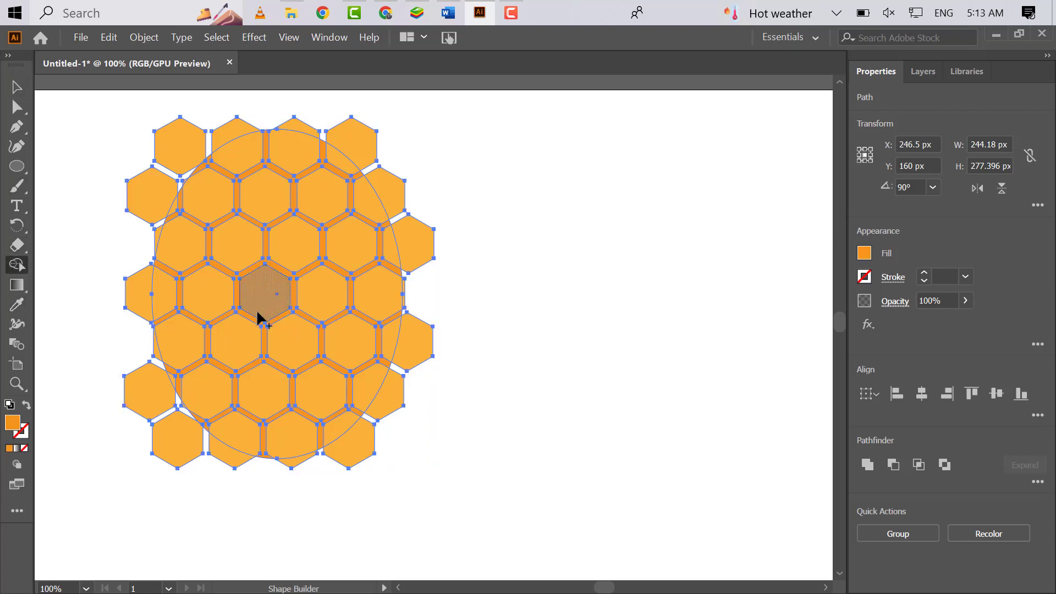
key("ctrl+plus")
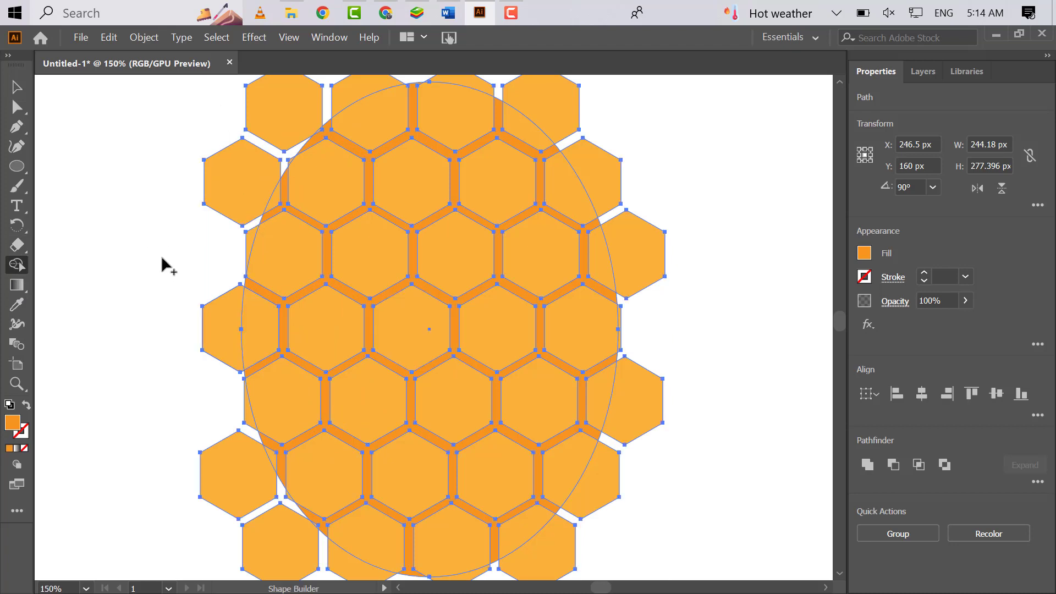
scroll(161, 259, "down", 2)
scroll(162, 260, "up", 5)
scroll(162, 259, "down", 4)
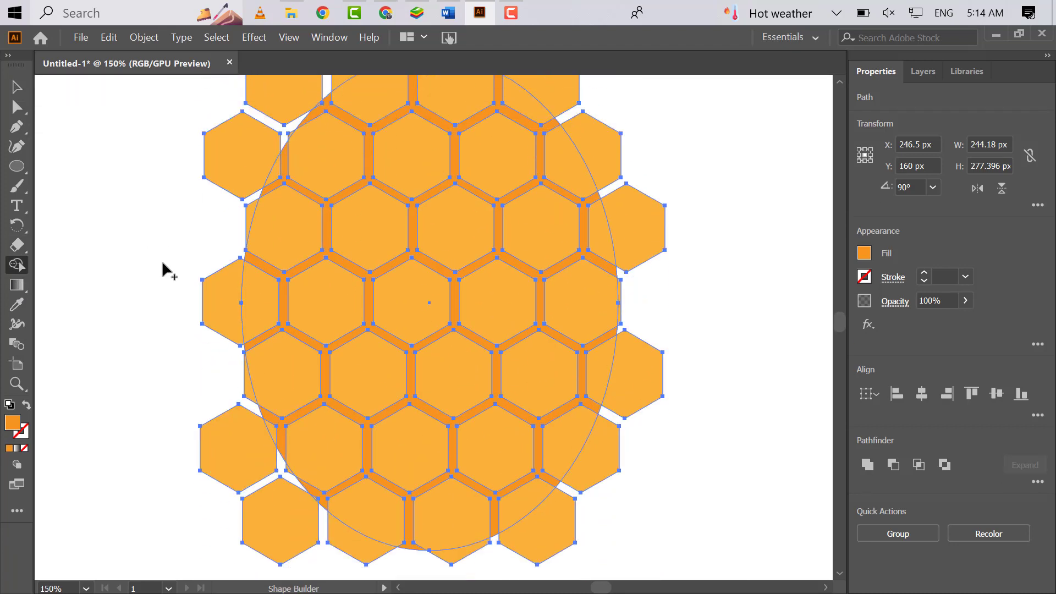
scroll(161, 260, "up", 3)
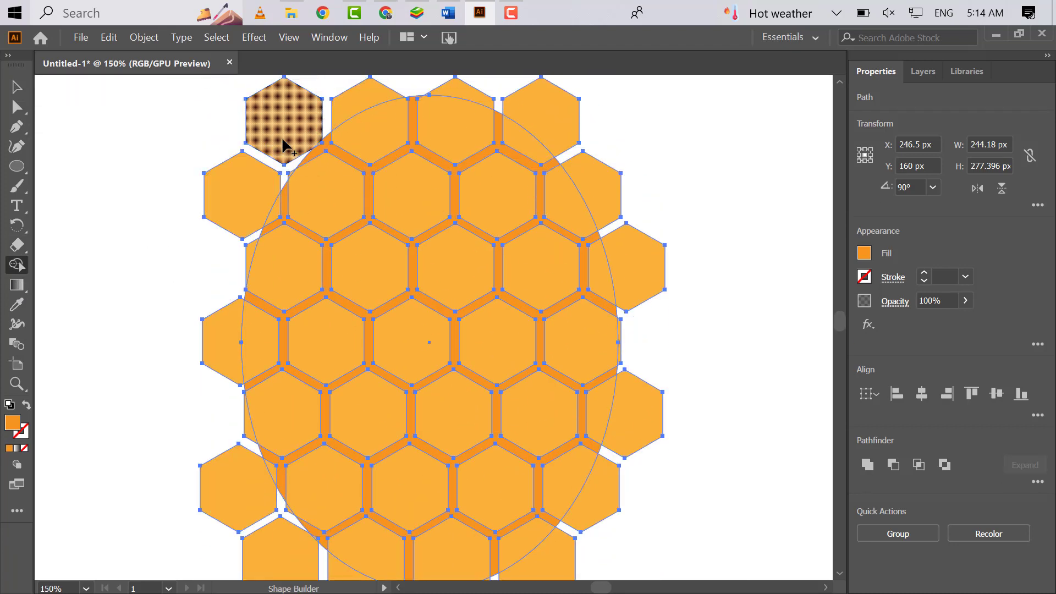
Merge the outer hexagon pieces along the top and right side of the oval.
mouse_move(283, 145)
left_mouse_down()
mouse_move(457, 96)
mouse_move(569, 141)
mouse_move(594, 177)
left_mouse_up()
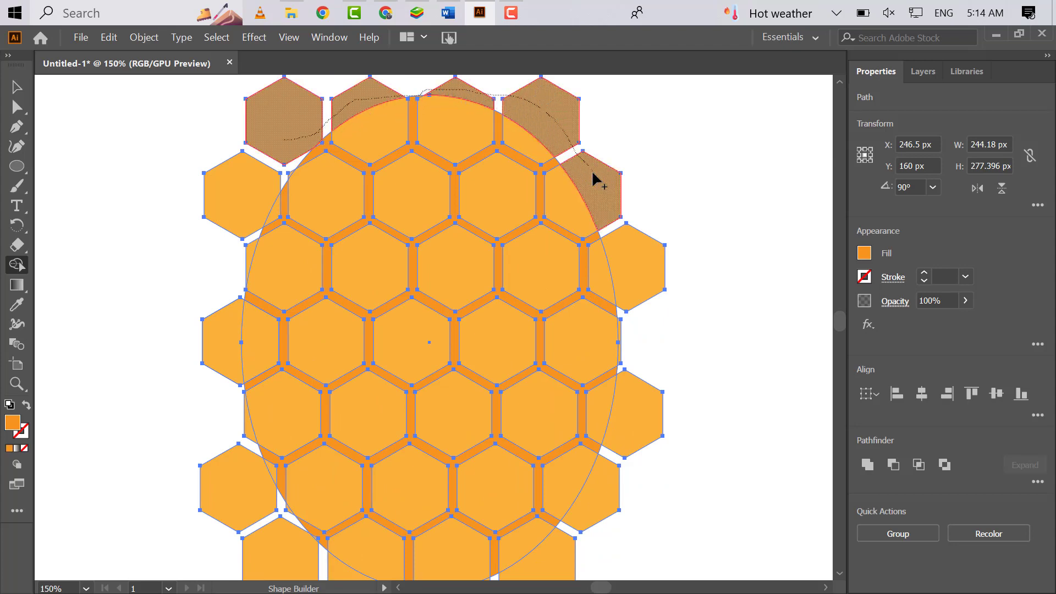
left_click_drag(610, 226, 625, 266)
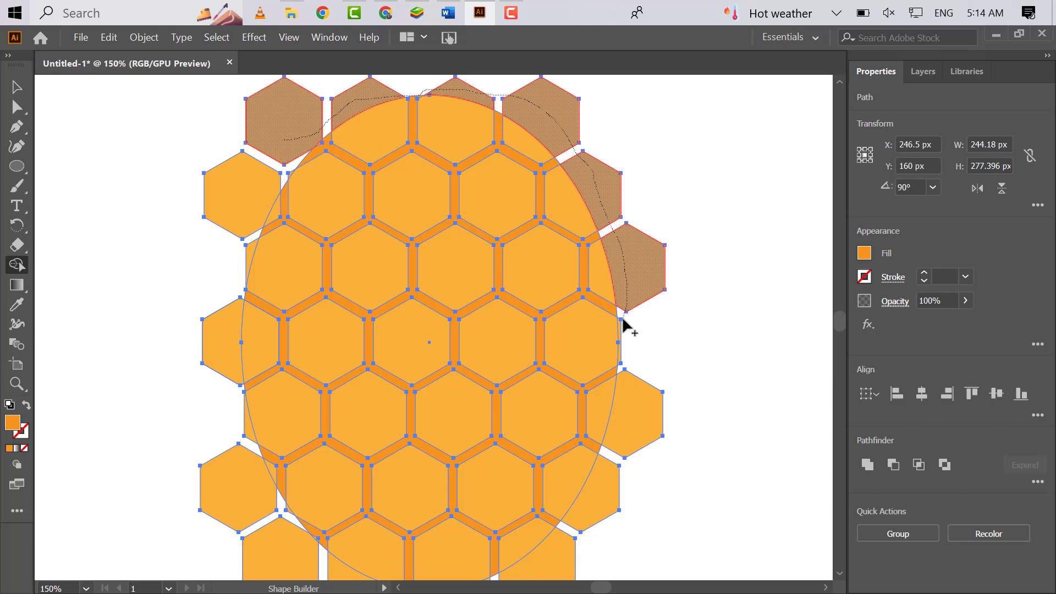
mouse_move(624, 321)
left_mouse_down()
mouse_move(627, 432)
mouse_move(609, 501)
left_mouse_up()
left_click_drag(573, 532, 543, 571)
Merge the outer hexagon pieces along the bottom, left and top-left of the oval.
scroll(491, 515, "down", 3)
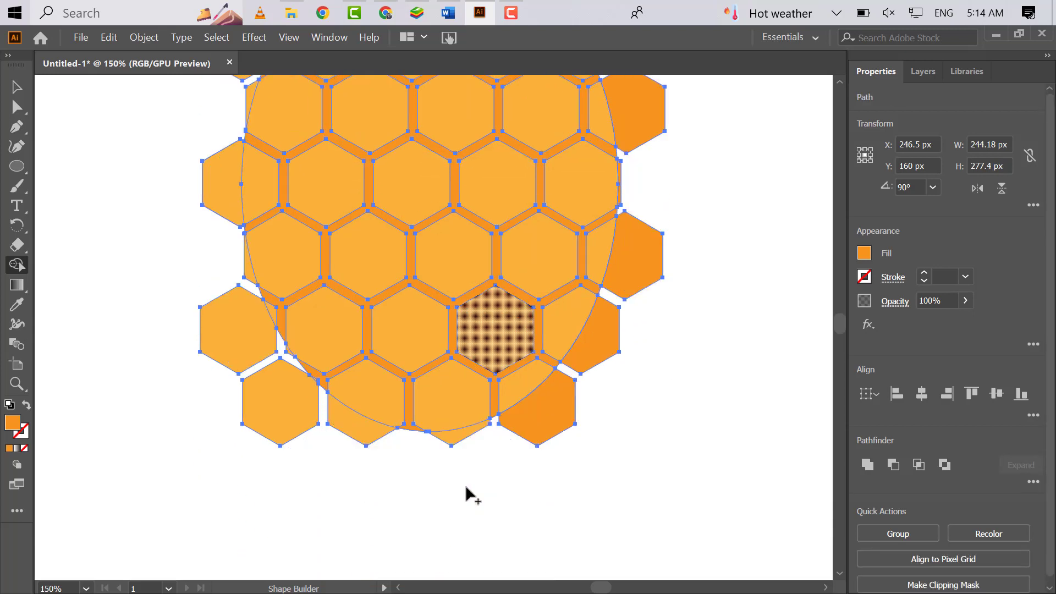
scroll(467, 491, "down", 2)
mouse_move(489, 346)
left_mouse_down()
mouse_move(348, 344)
mouse_move(242, 242)
left_mouse_up()
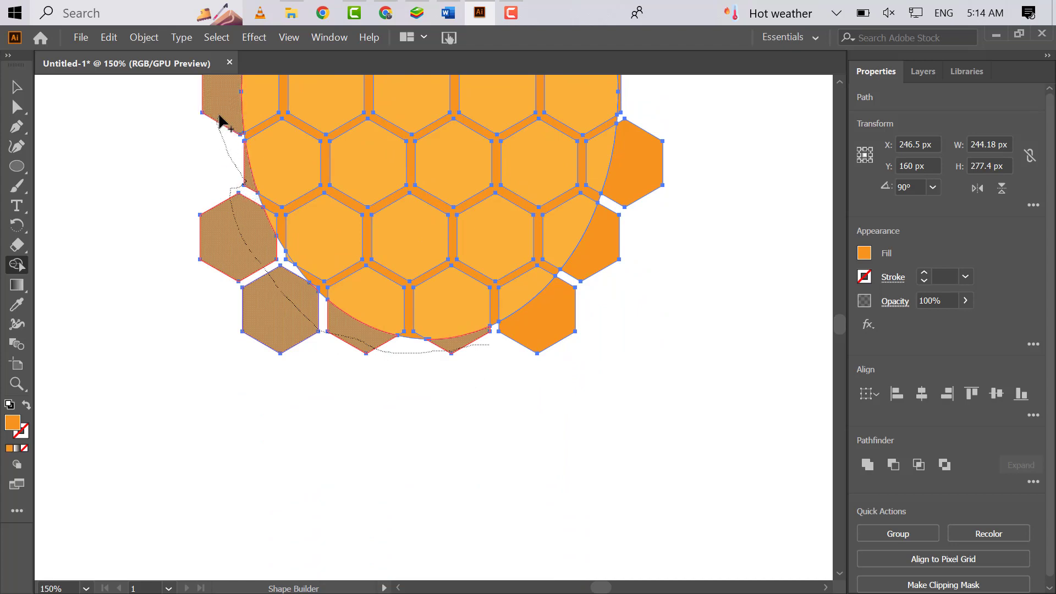
left_click_drag(240, 193, 223, 118)
scroll(220, 116, "up", 3)
scroll(223, 122, "up", 2)
left_click_drag(207, 299, 240, 299)
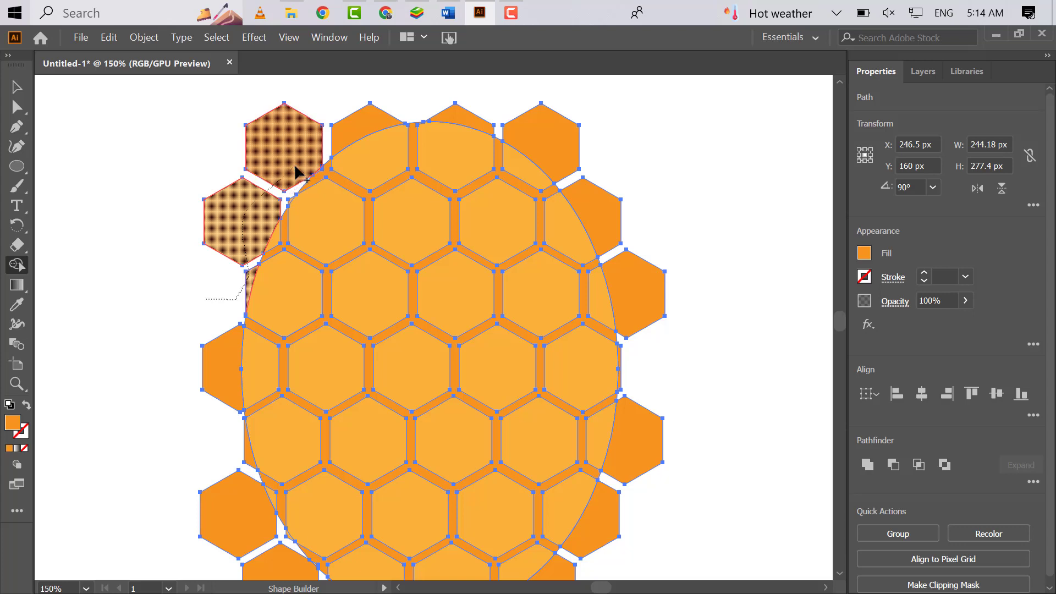
left_click_drag(246, 286, 295, 174)
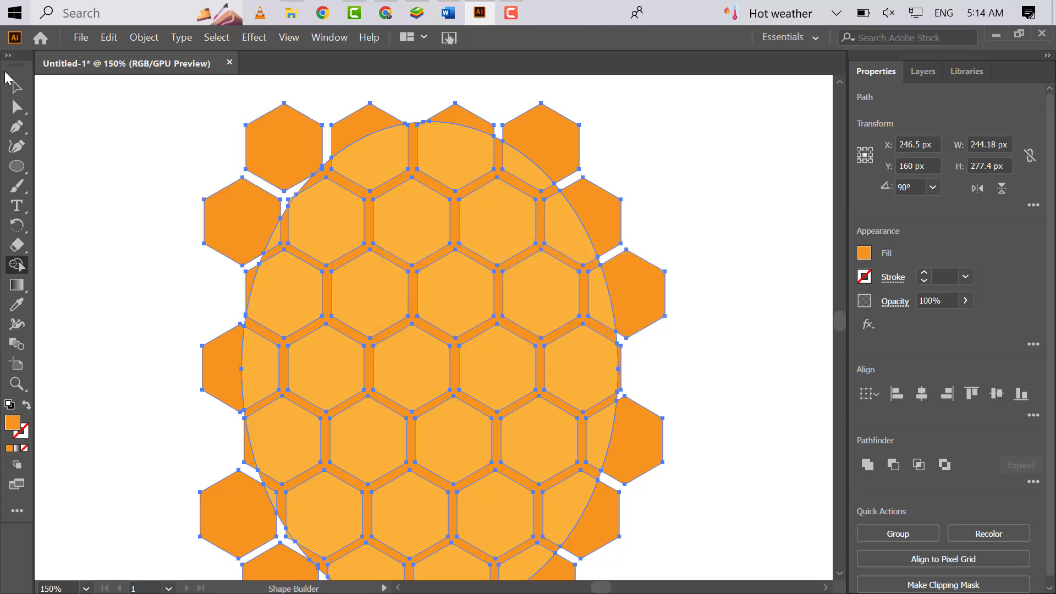
Delete the top-left outer hexagon and the small sliver at the oval's top-left.
left_click(16, 87)
left_click(126, 218)
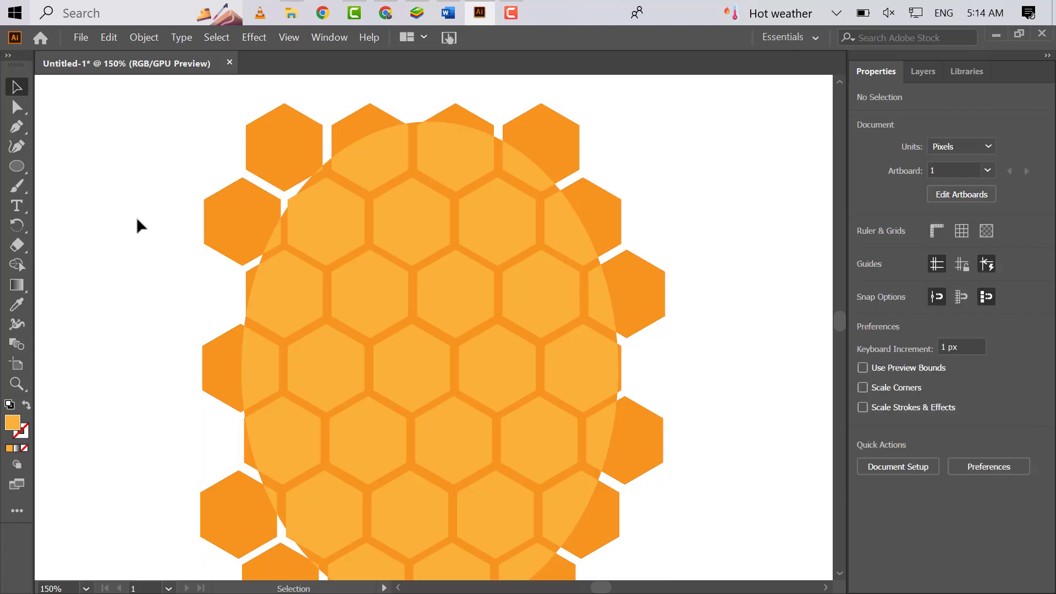
left_click(252, 156)
key("Delete")
left_click(252, 157)
left_click(236, 212)
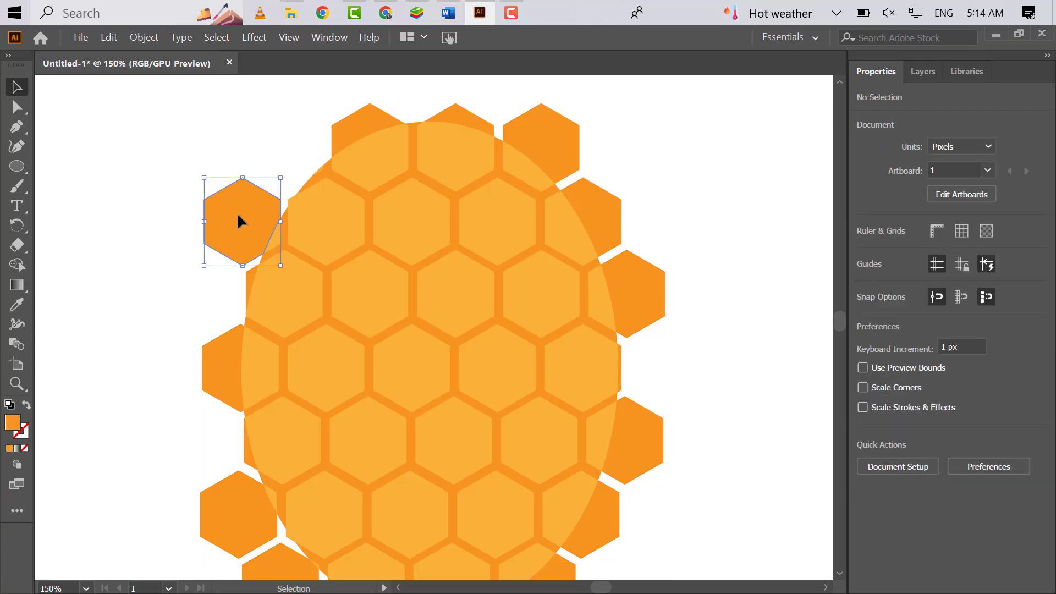
left_click_drag(204, 198, 289, 195)
left_click(237, 222)
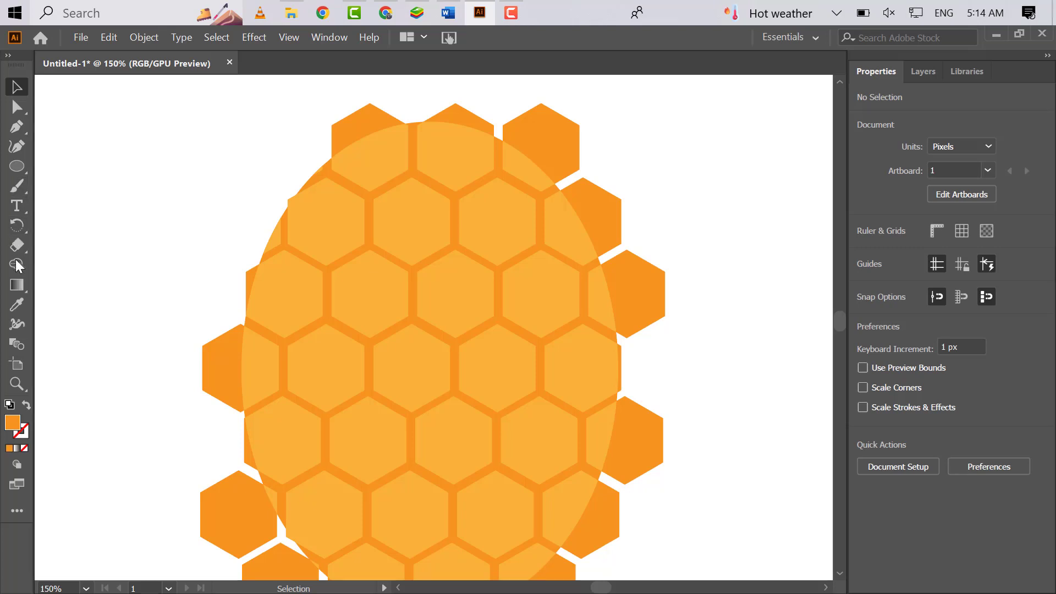
mouse_move(52, 138)
left_mouse_down()
mouse_move(335, 169)
mouse_move(348, 249)
left_mouse_up()
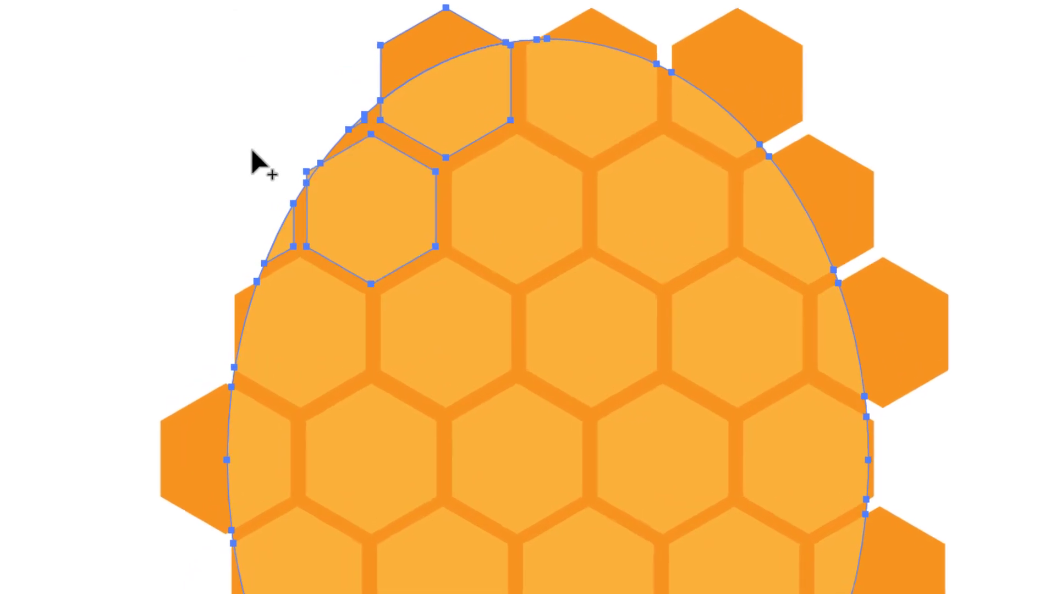
left_click_drag(22, 122, 335, 158)
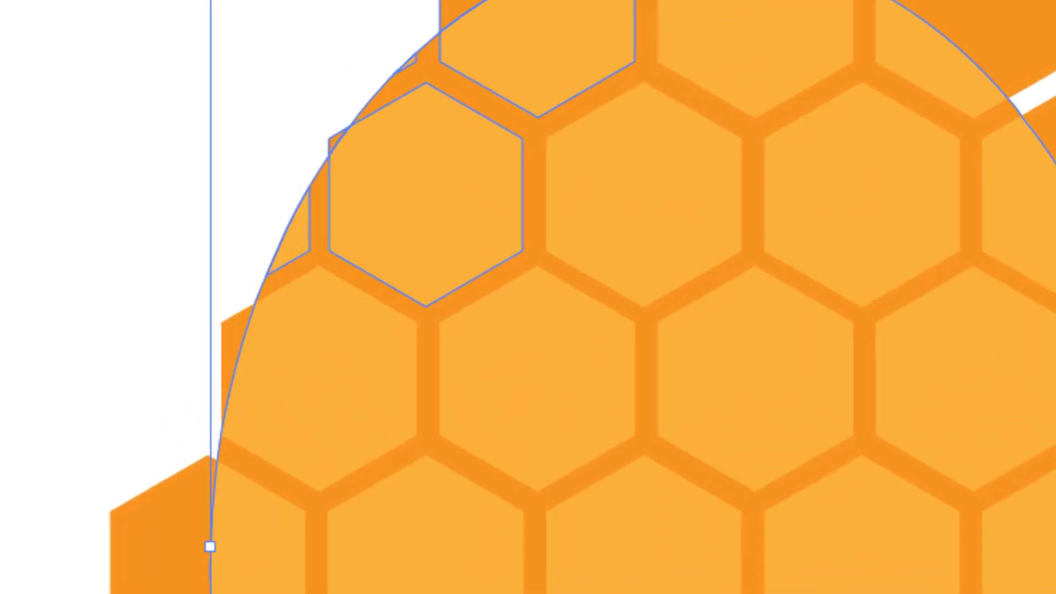
left_click(330, 146)
key("Delete")
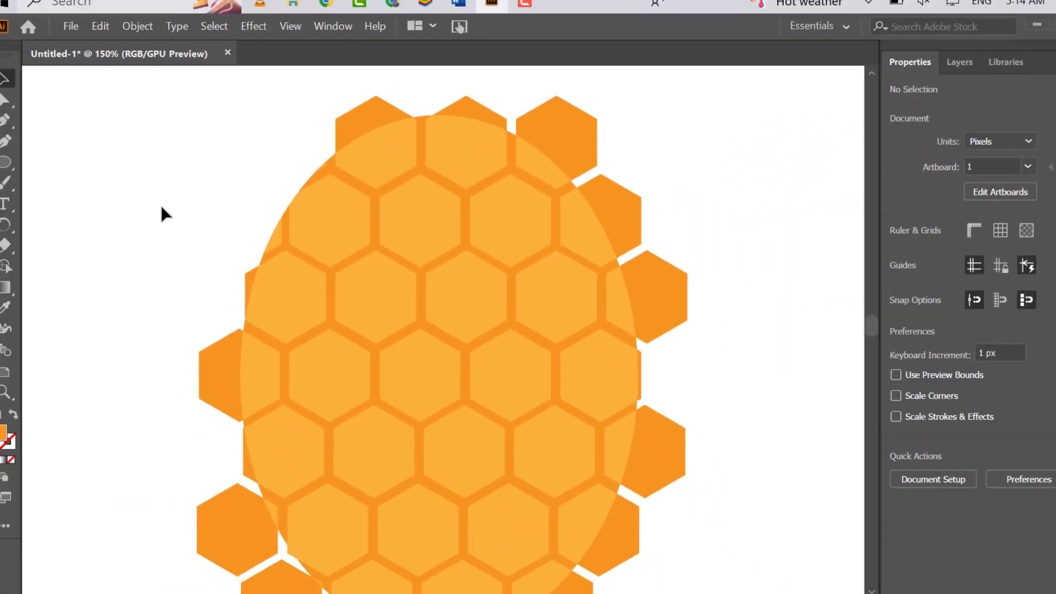
Delete the left outer hexagon and the slivers at the oval's top-left and top.
left_click(212, 345)
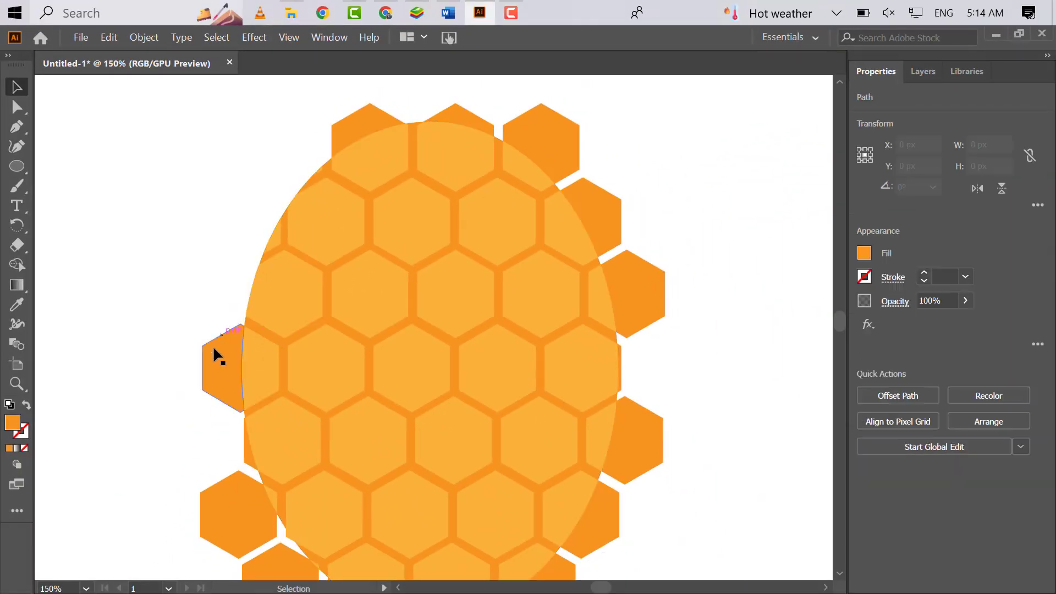
key("Delete")
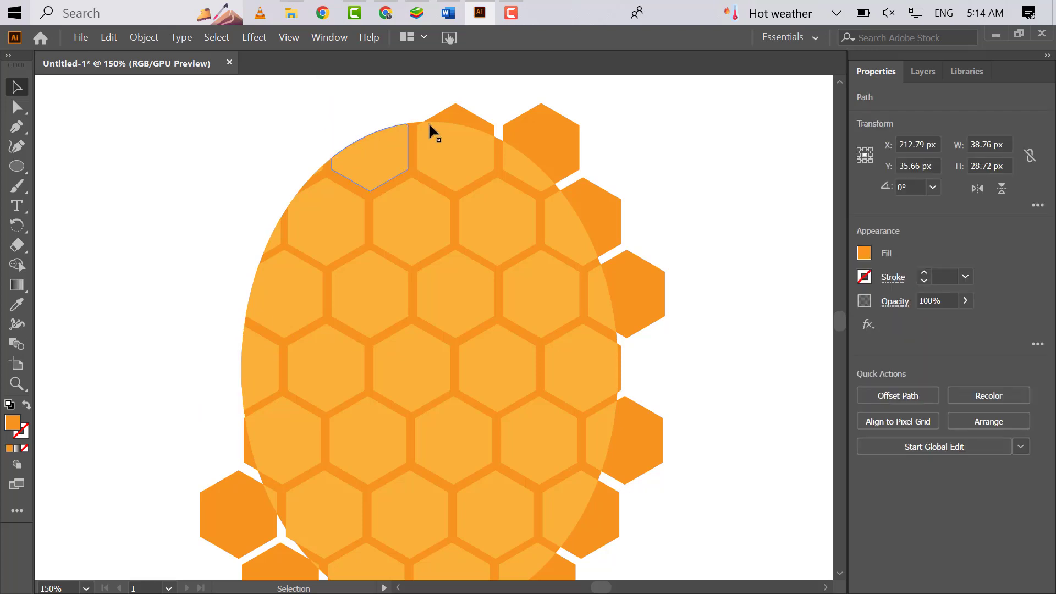
key("Delete")
left_click(451, 114)
key("Delete")
Delete the outer hexagons and the sliver along the oval's right edge.
left_click(560, 132)
key("Delete")
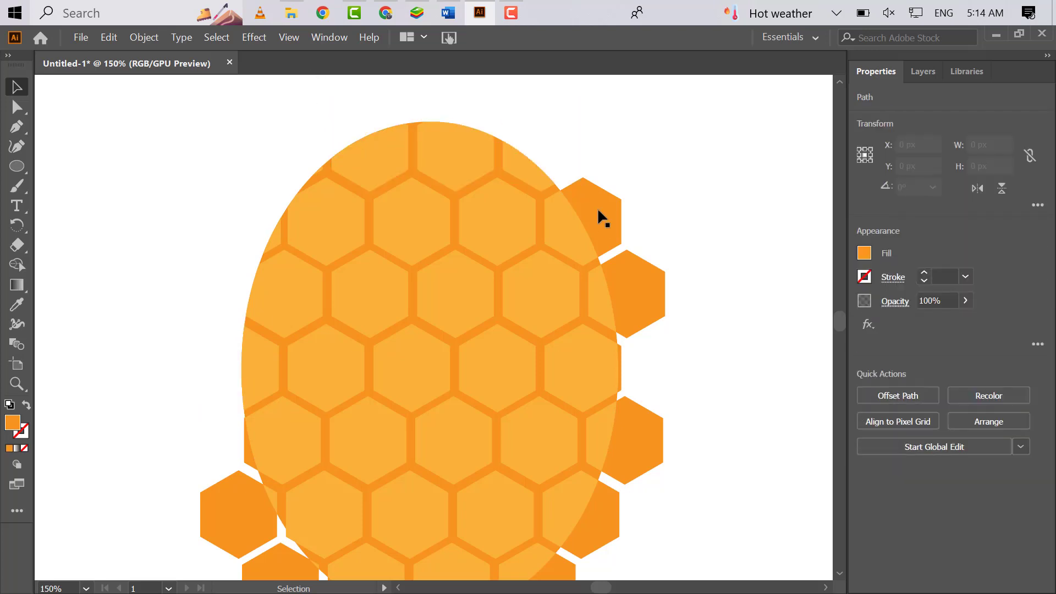
left_click(599, 218)
key("Delete")
left_click(614, 270)
key("Delete")
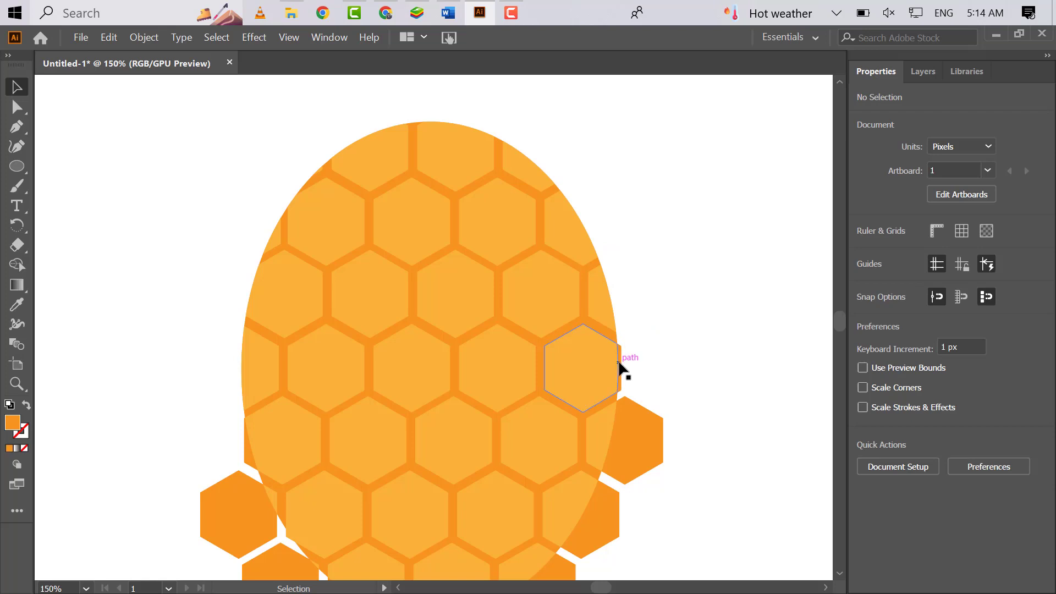
left_click(620, 374)
key("Delete")
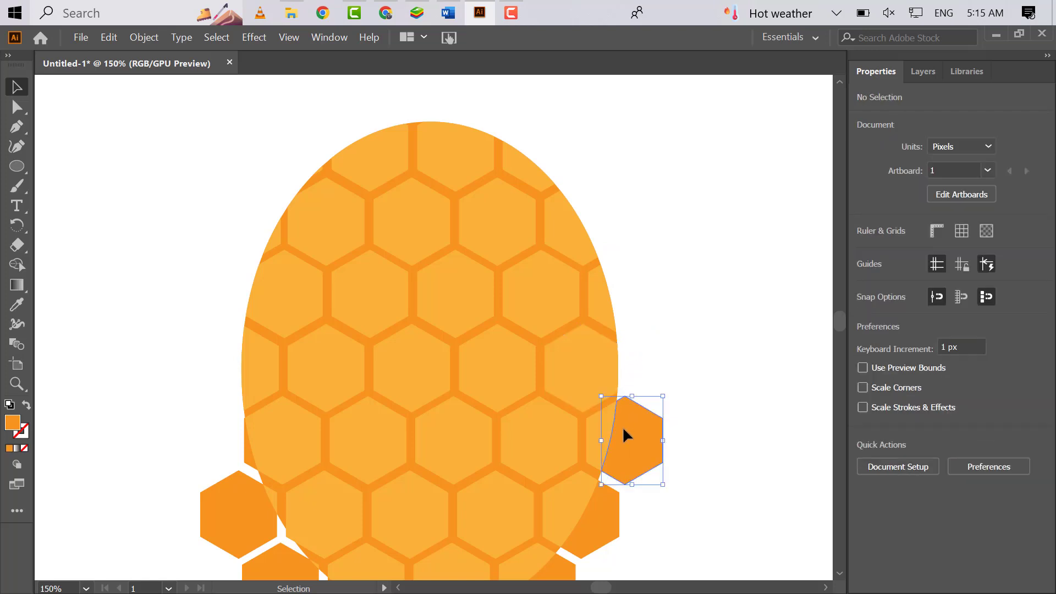
left_click(623, 427)
key("Delete")
left_click(598, 500)
key("Delete")
Delete the lower-right and bottom hexagons below the oval, undoing the last deletion.
scroll(549, 477, "down", 3)
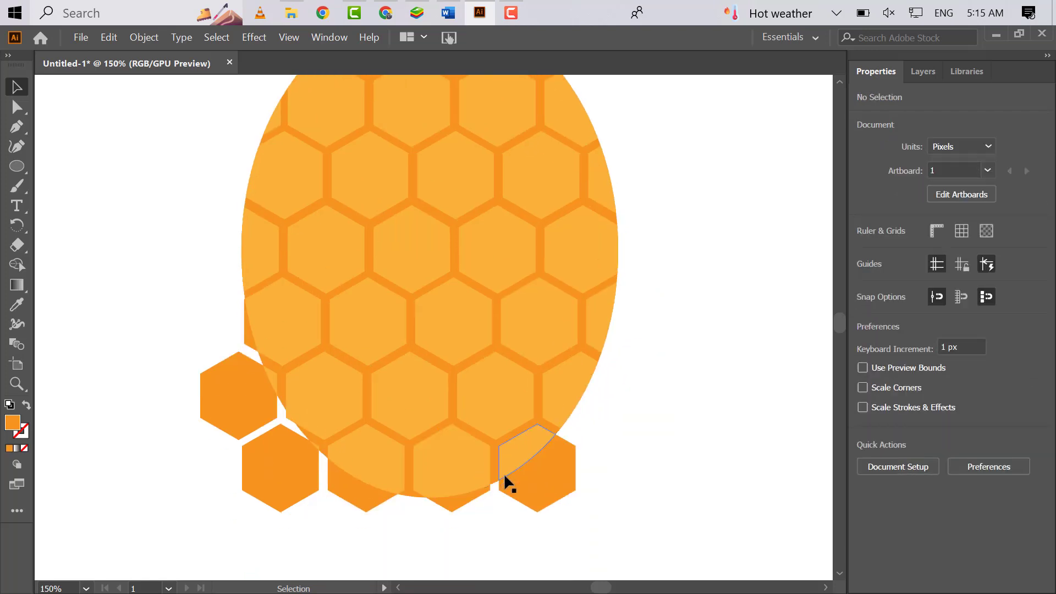
left_click(540, 487)
key("Delete")
left_click(446, 502)
key("Delete")
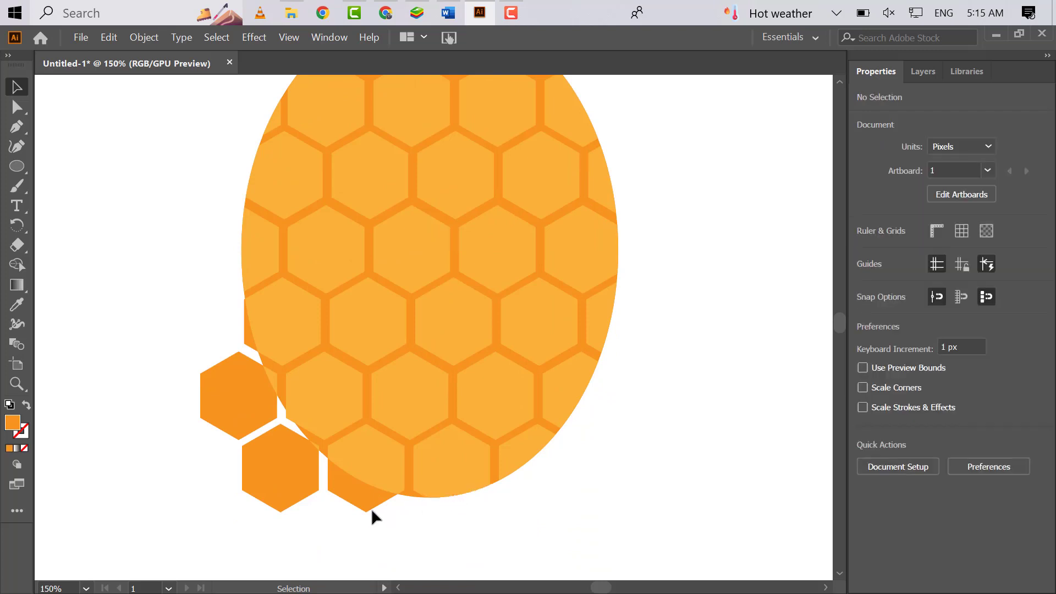
left_click(355, 498)
key("Delete")
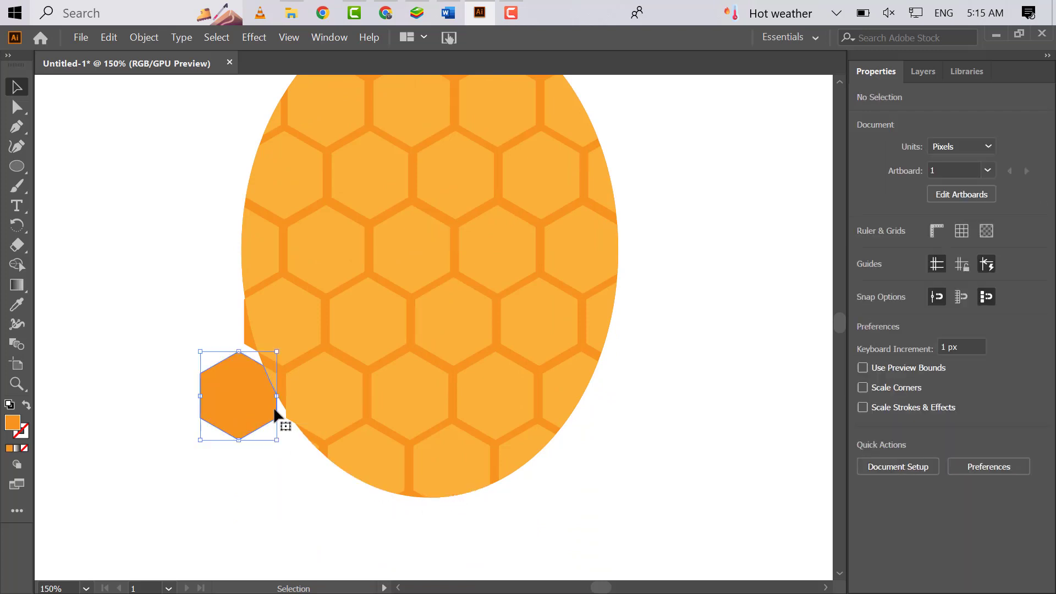
key("ctrl+z")
left_click(246, 338)
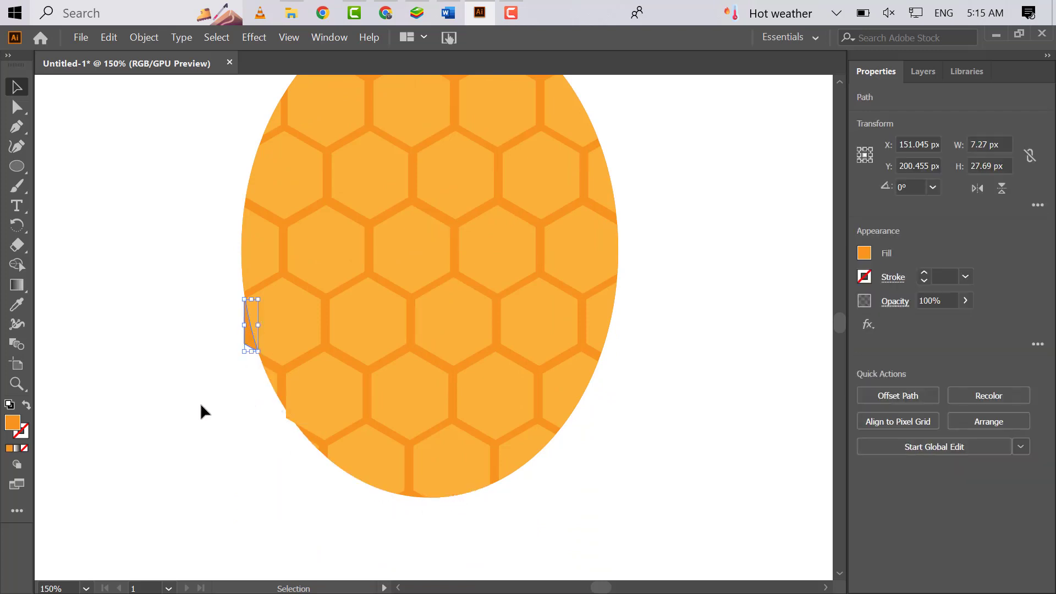
left_click(74, 301)
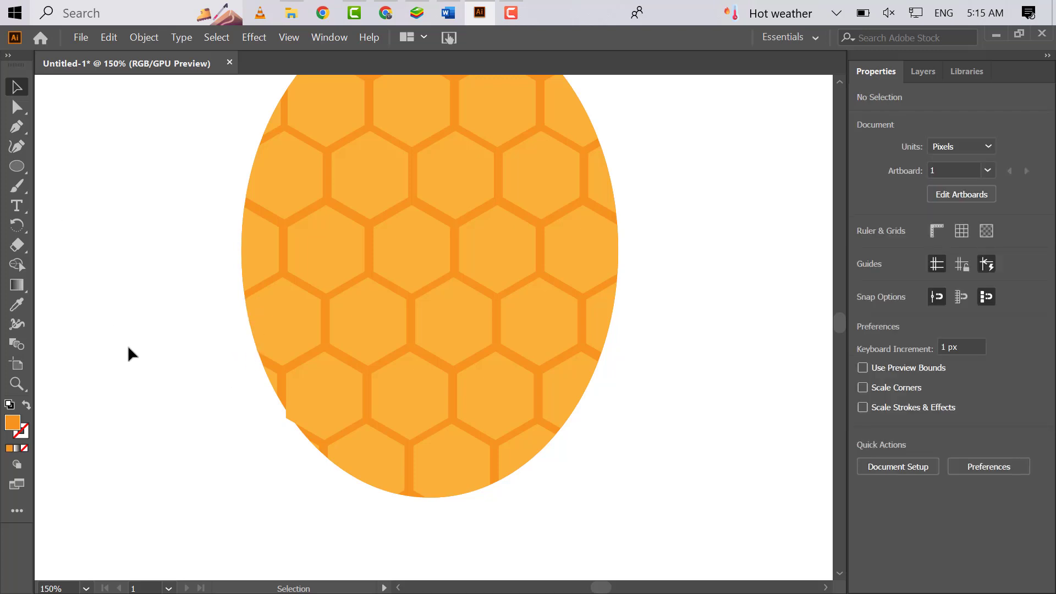
Tidy the hexagon pieces along the oval's lower-left edge with the Shape Builder.
left_click_drag(355, 440, 352, 440)
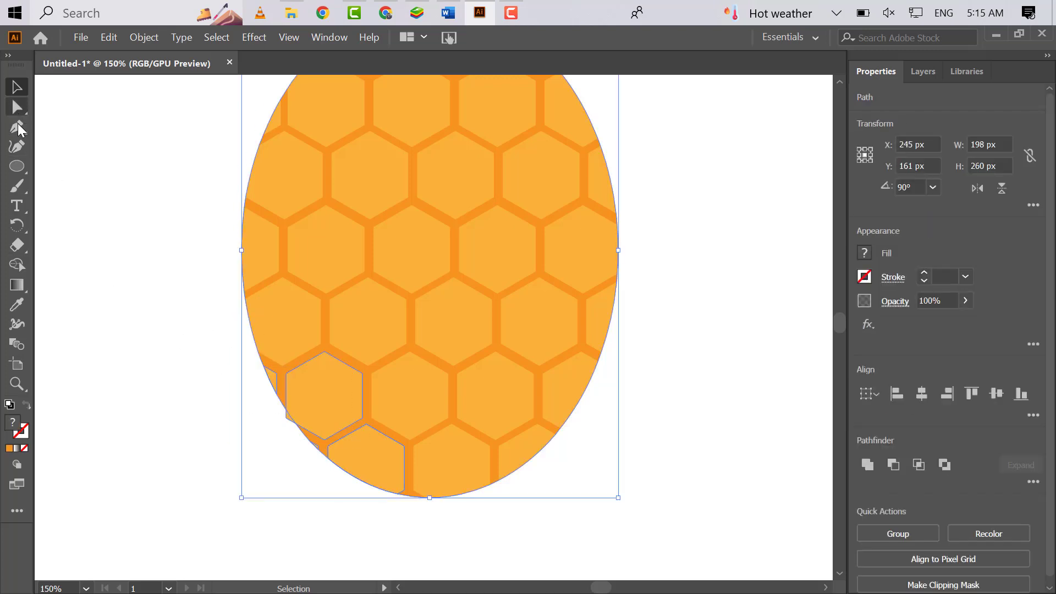
left_click(17, 266)
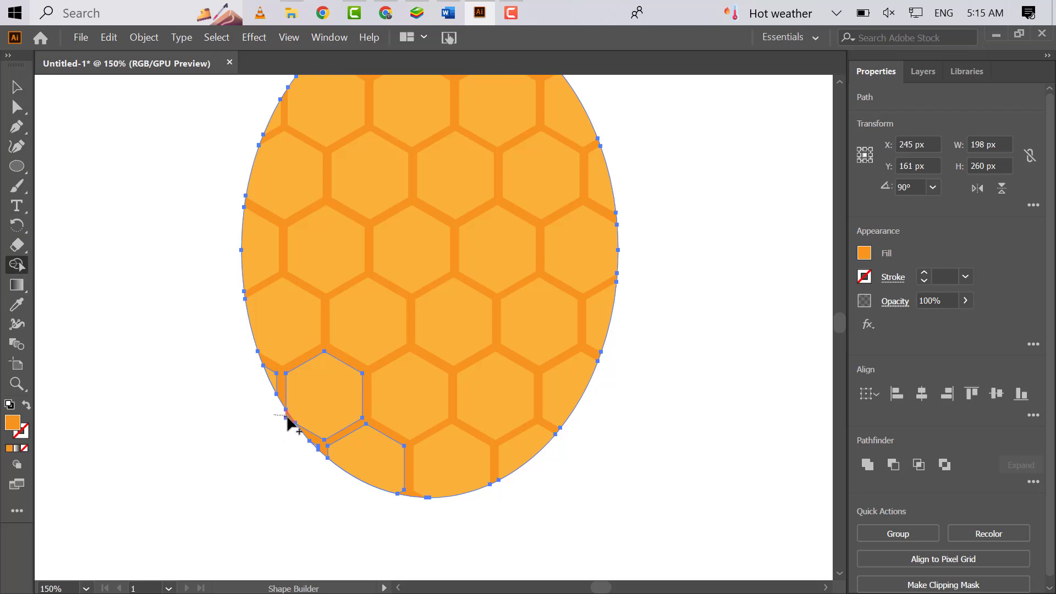
left_click(17, 88)
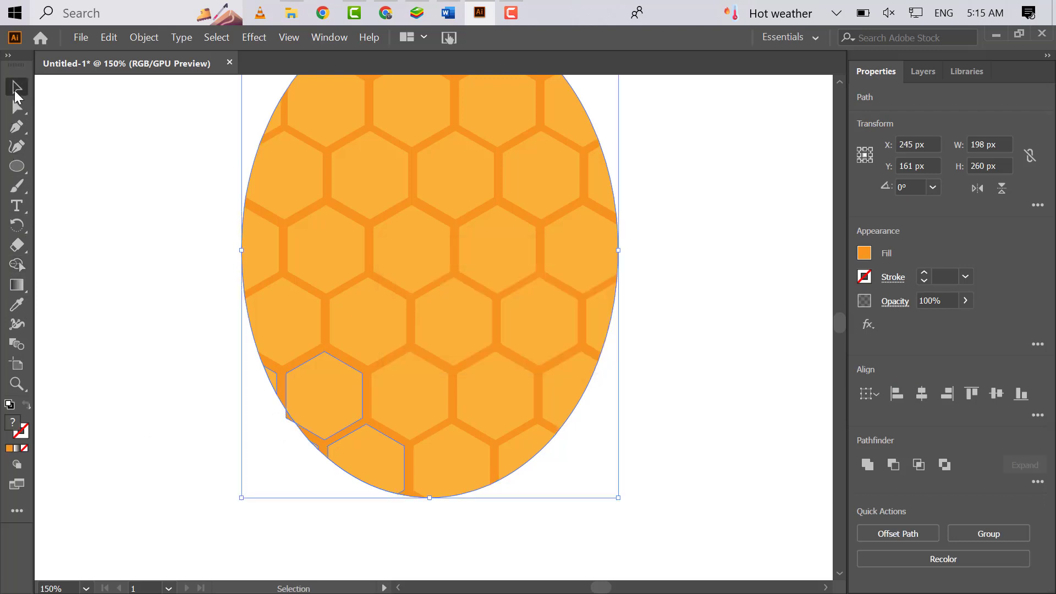
left_click(88, 324)
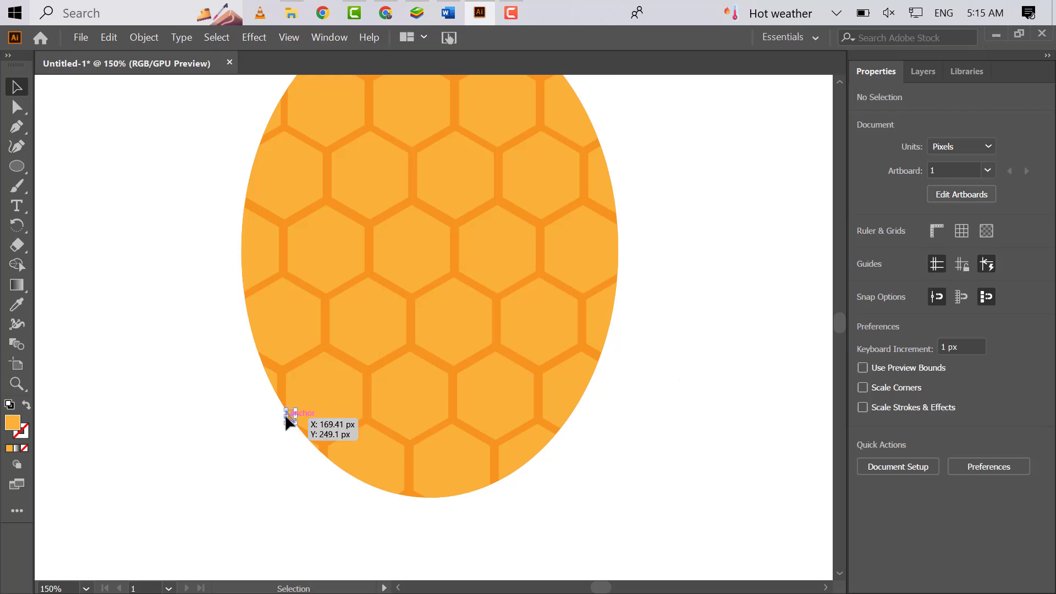
left_click(286, 417)
left_click(216, 443)
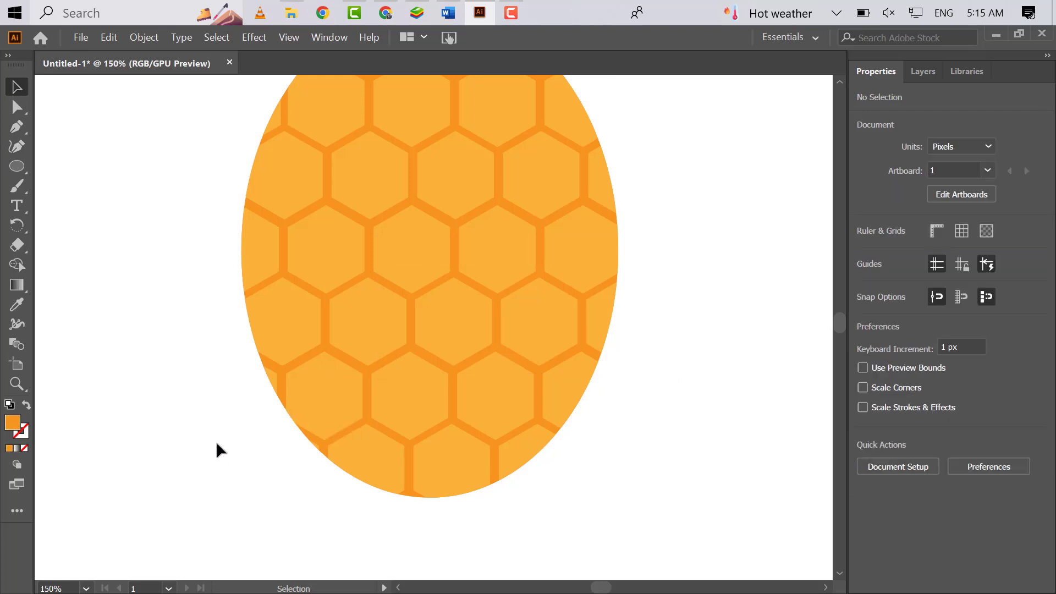
Zoom out, select the oval backdrop and set its fill to None.
key("ctrl+minus")
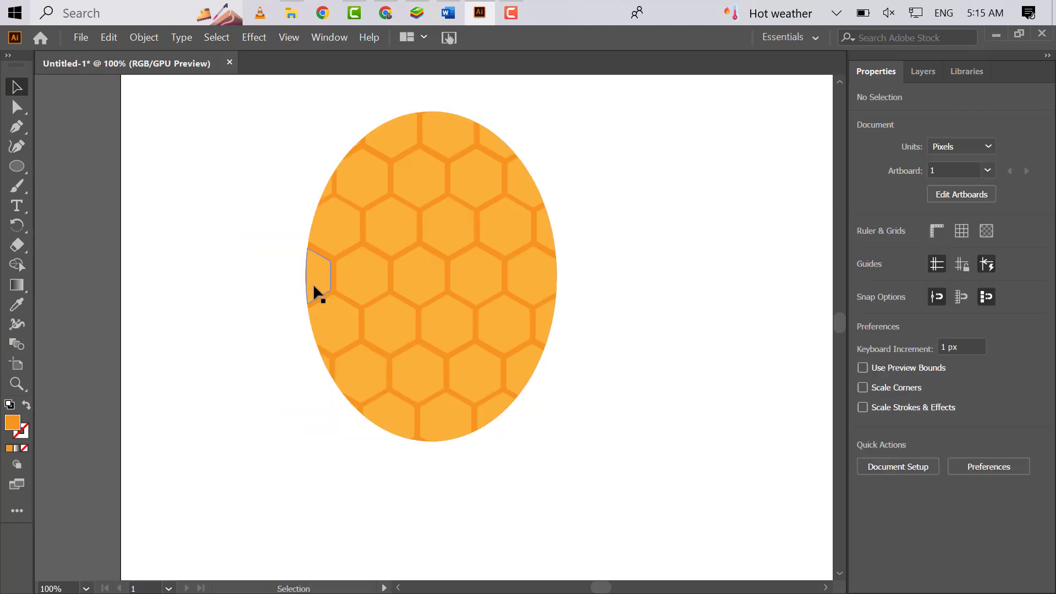
left_click(363, 139)
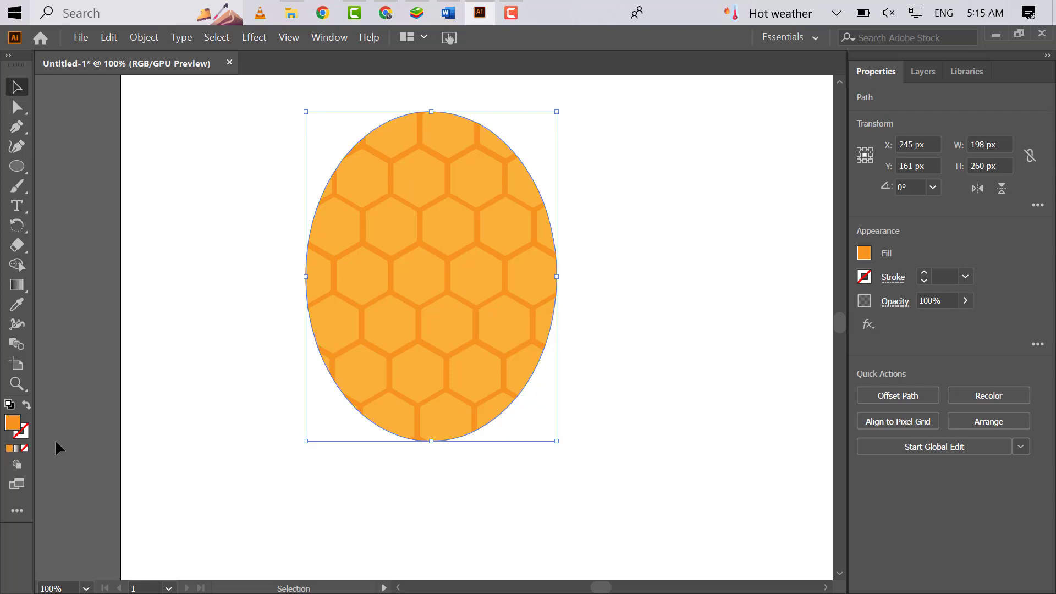
left_click(24, 448)
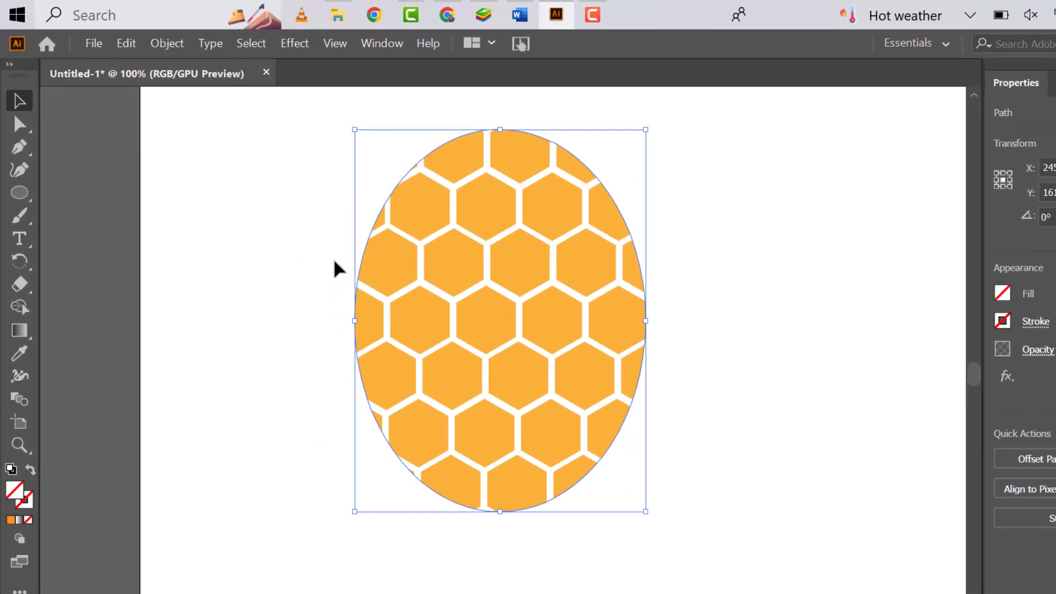
Marquee-select all hexagon pieces and join them with Object > Compound Path > Make.
left_click(336, 268)
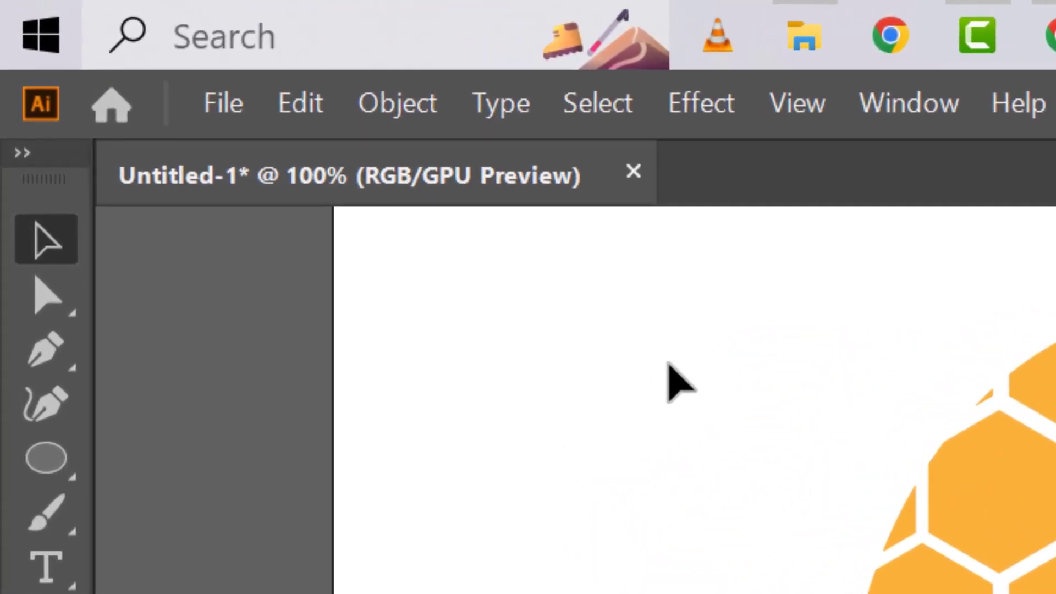
left_click_drag(479, 255, 742, 429)
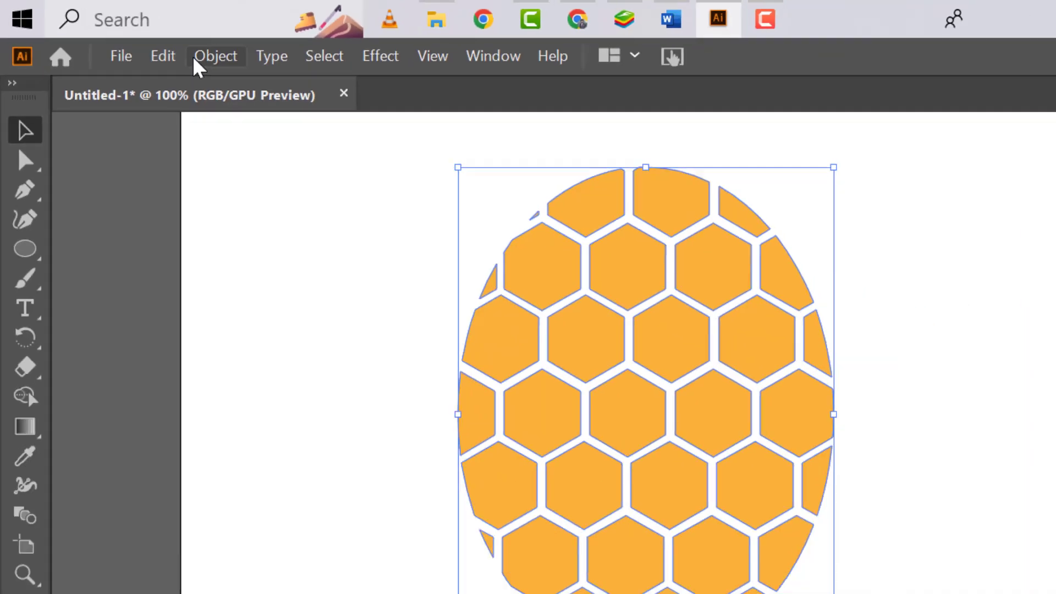
left_click(132, 38)
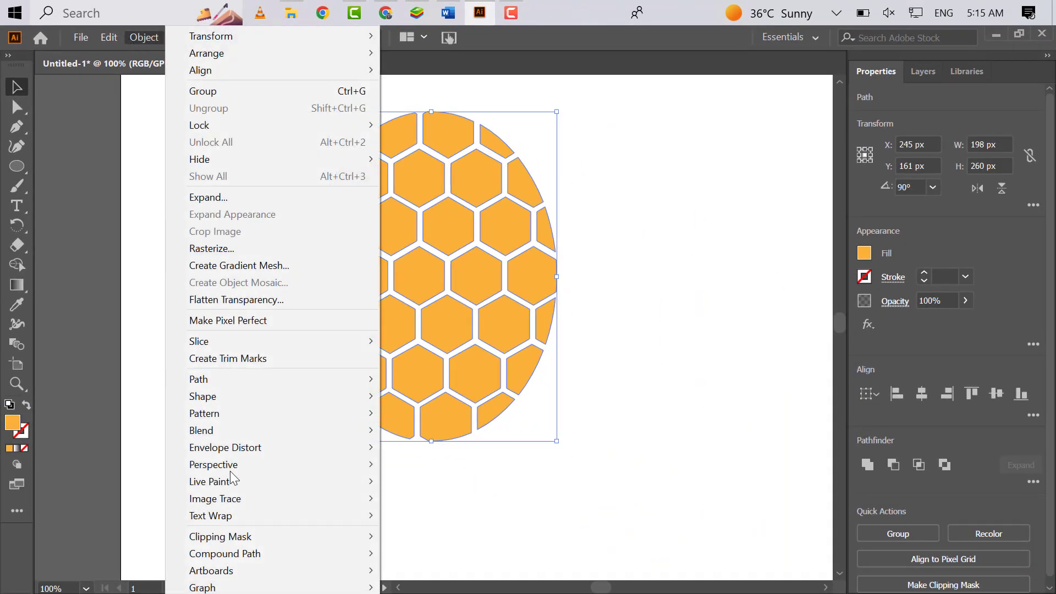
left_click(394, 552)
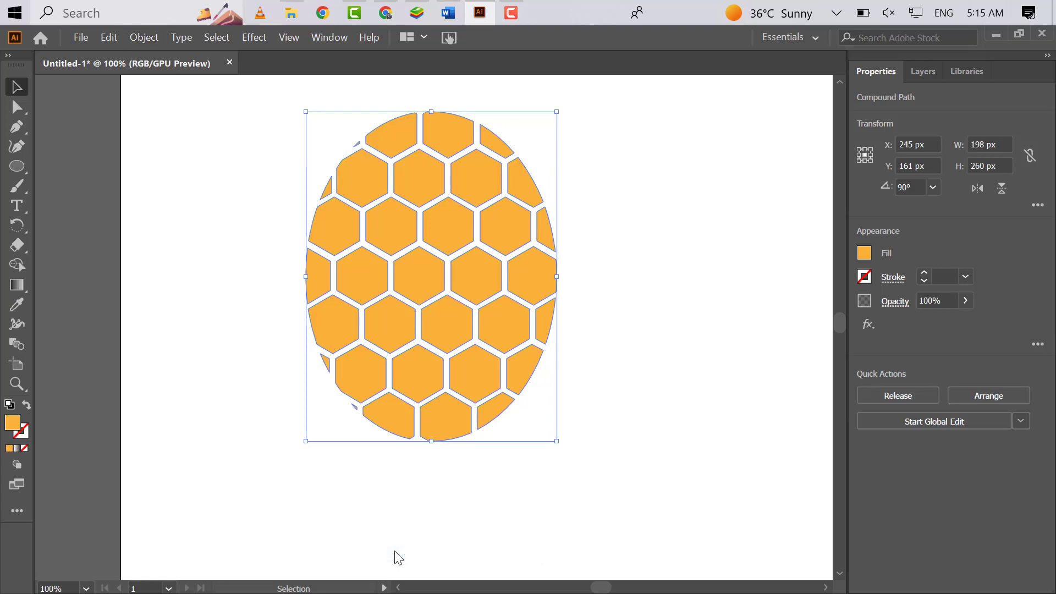
left_click(516, 520)
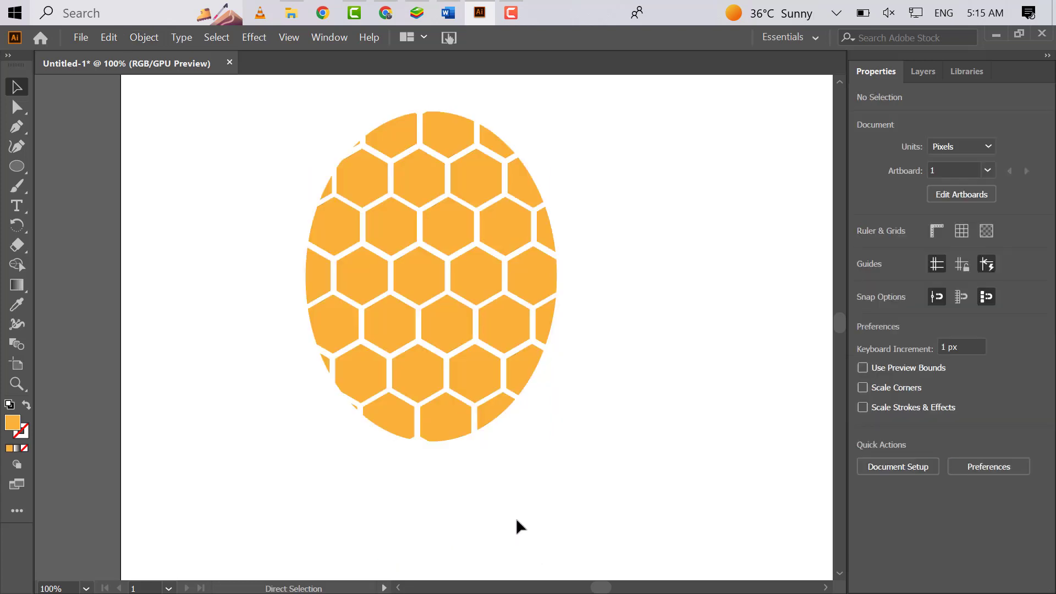
Paste the portrait photo and scale it down from a corner handle.
key("ctrl+v")
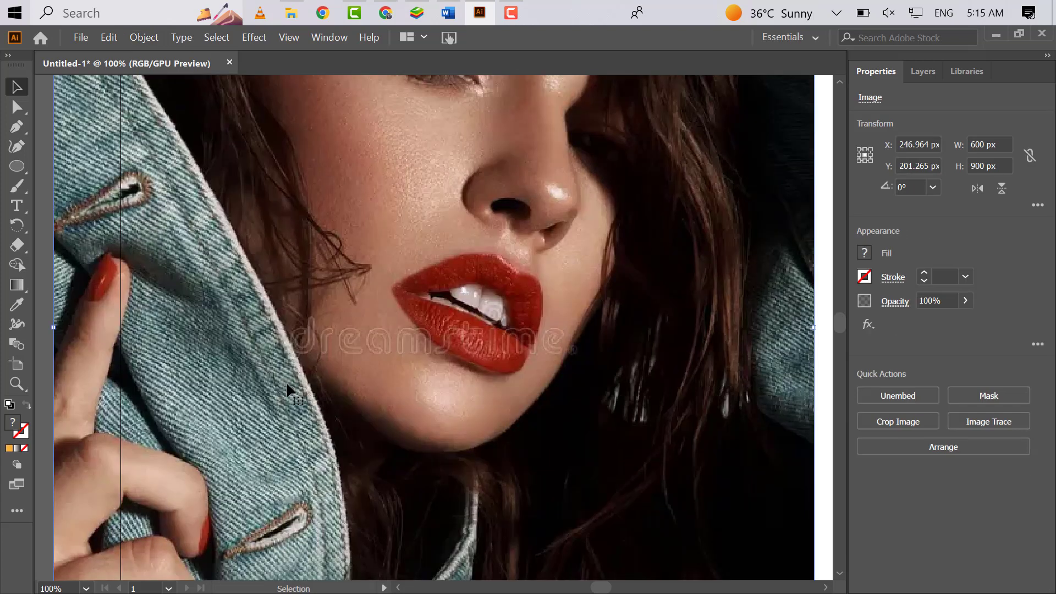
key("ctrl+minus")
key("ctrl+minus")
key("ctrl+minus")
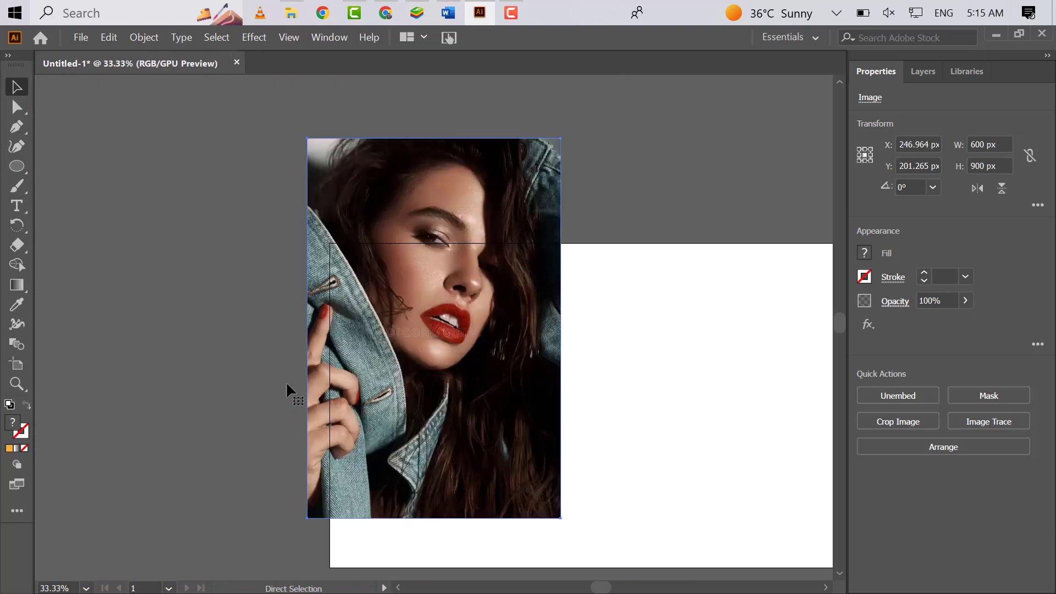
left_click_drag(306, 137, 434, 387)
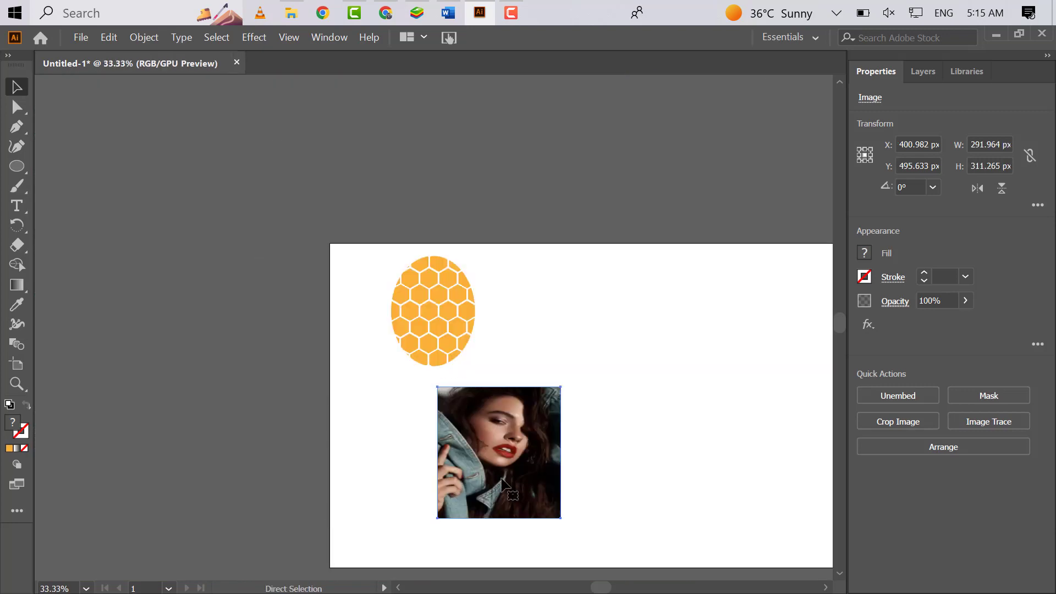
Drag the photo to sit just right of the honeycomb oval.
key("ctrl+plus")
key("ctrl+plus")
scroll(401, 372, "up", 1)
scroll(401, 372, "up", 4)
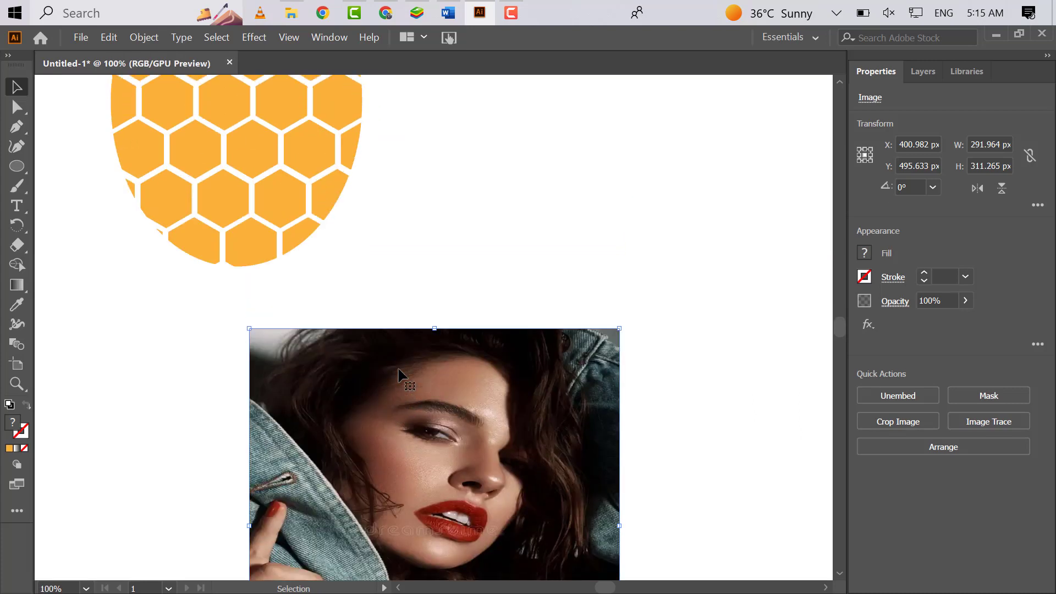
left_click_drag(392, 417, 348, 189)
scroll(348, 189, "up", 5)
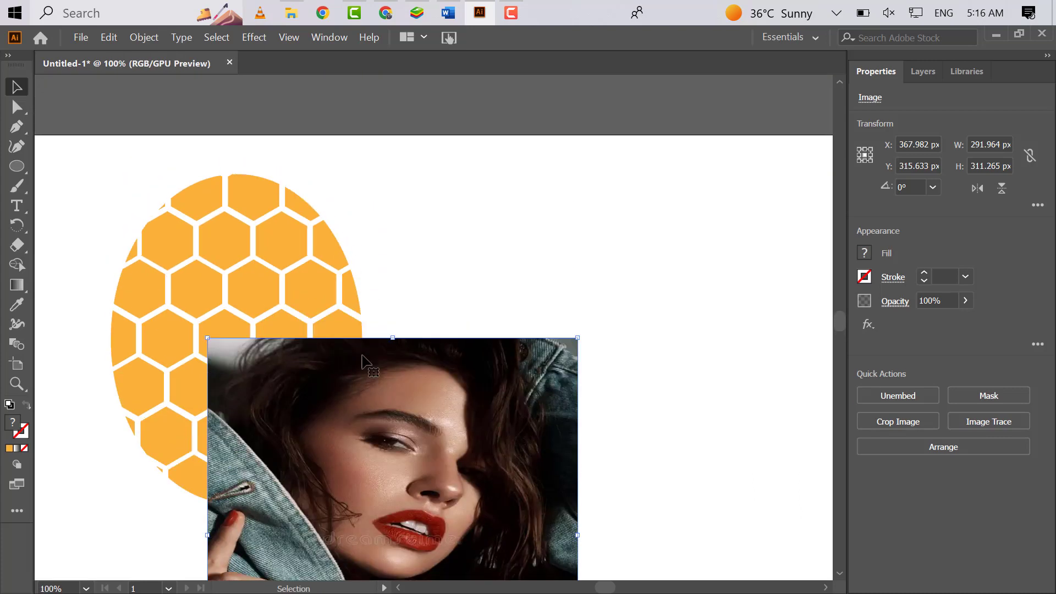
left_click_drag(362, 356, 496, 217)
left_click_drag(426, 459, 535, 444)
Bring the honeycomb shape to the front, above the portrait photo.
left_click(328, 345)
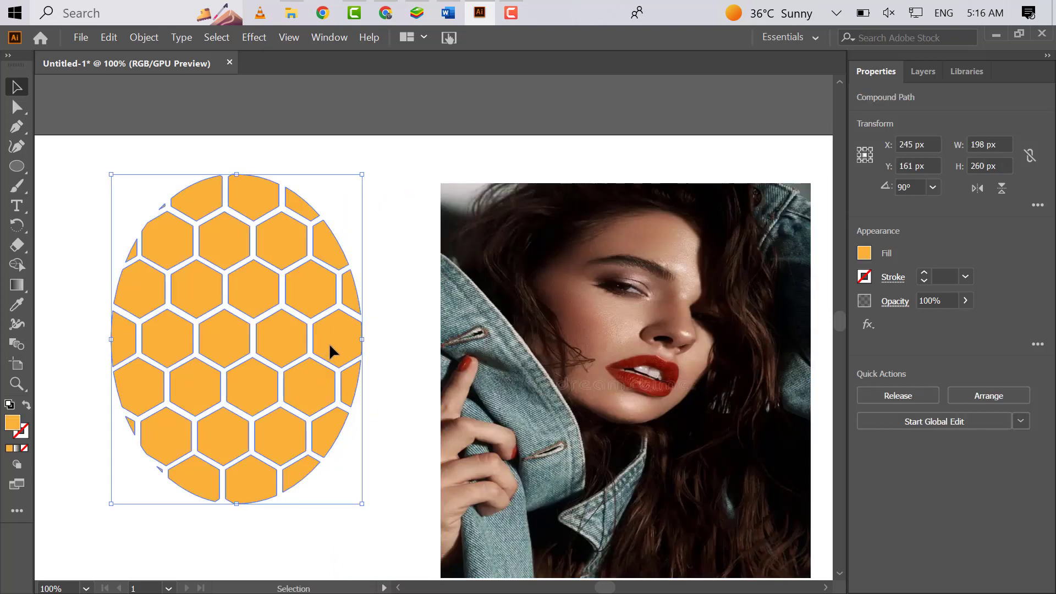
right_click(330, 346)
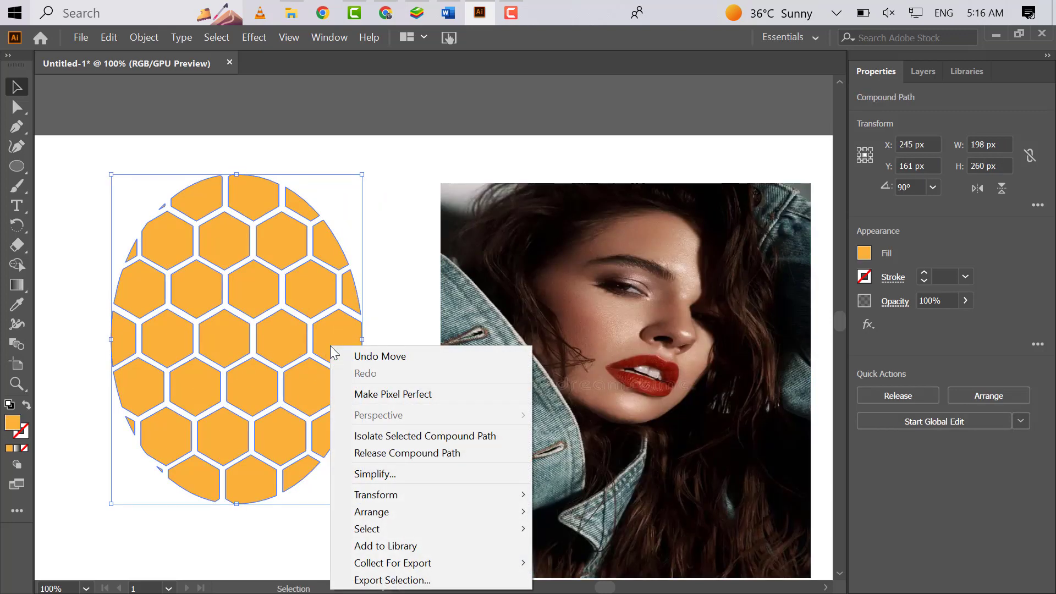
mouse_move(371, 512)
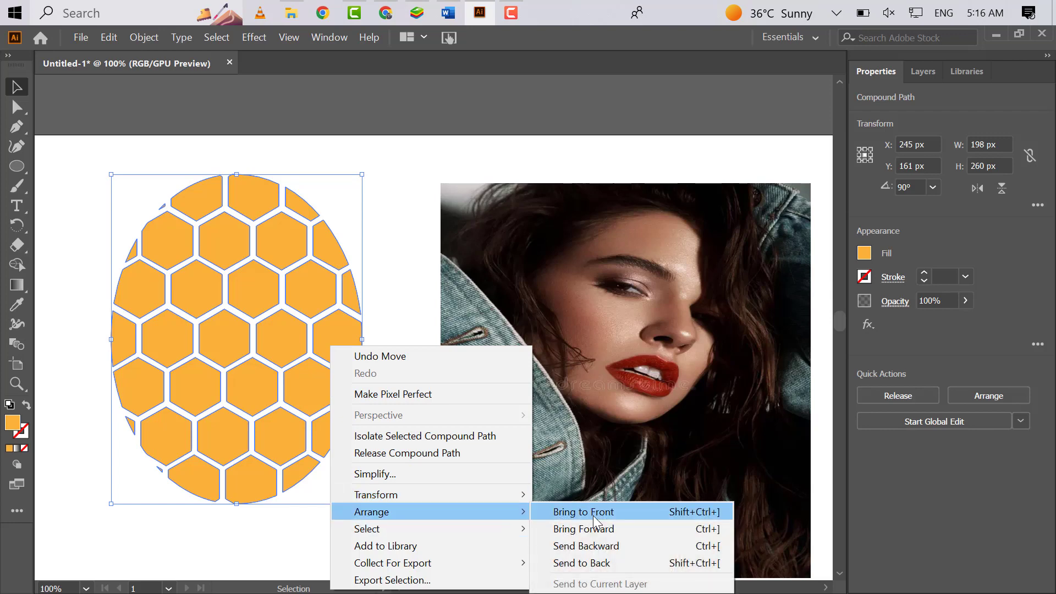
left_click(593, 515)
Move the photo under the oval and resize it to about 199×266 px.
left_click_drag(513, 381, 351, 338)
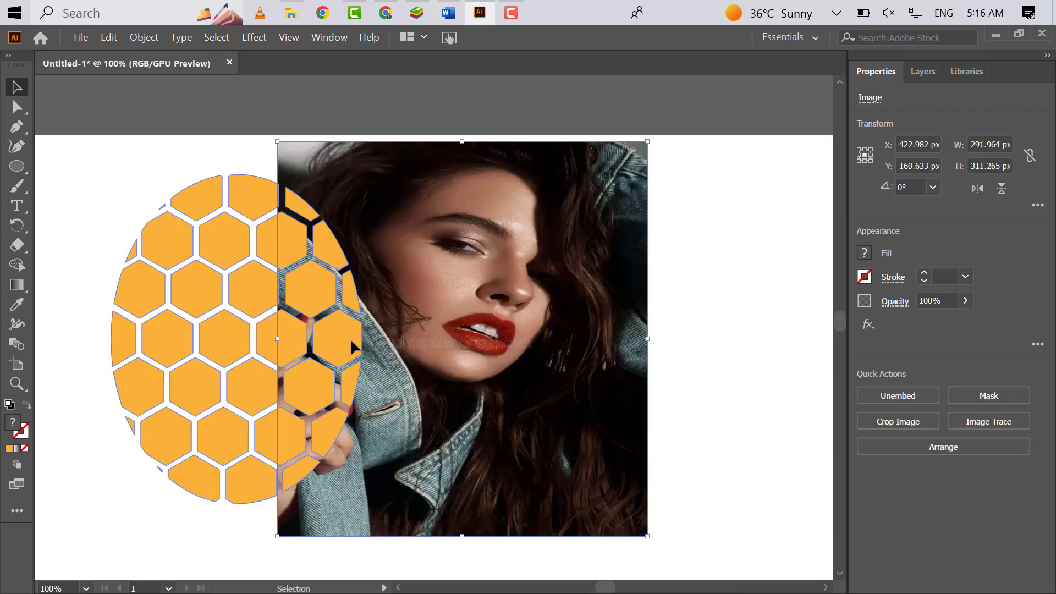
mouse_move(467, 379)
left_mouse_down()
mouse_move(324, 418)
mouse_move(298, 408)
left_mouse_up()
scroll(363, 440, "down", 1)
scroll(363, 440, "down", 5)
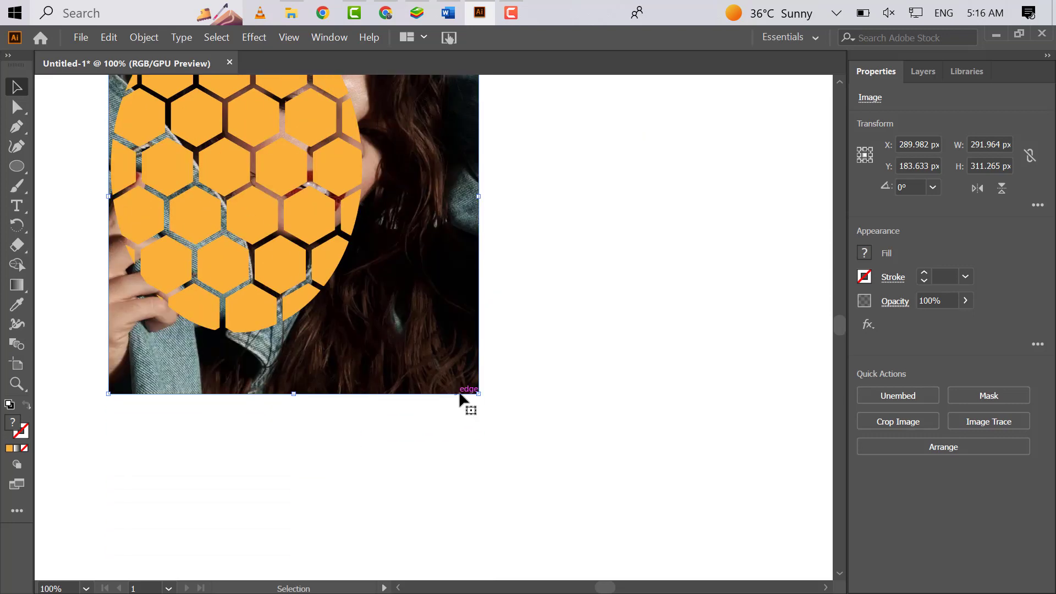
left_click_drag(479, 394, 361, 335)
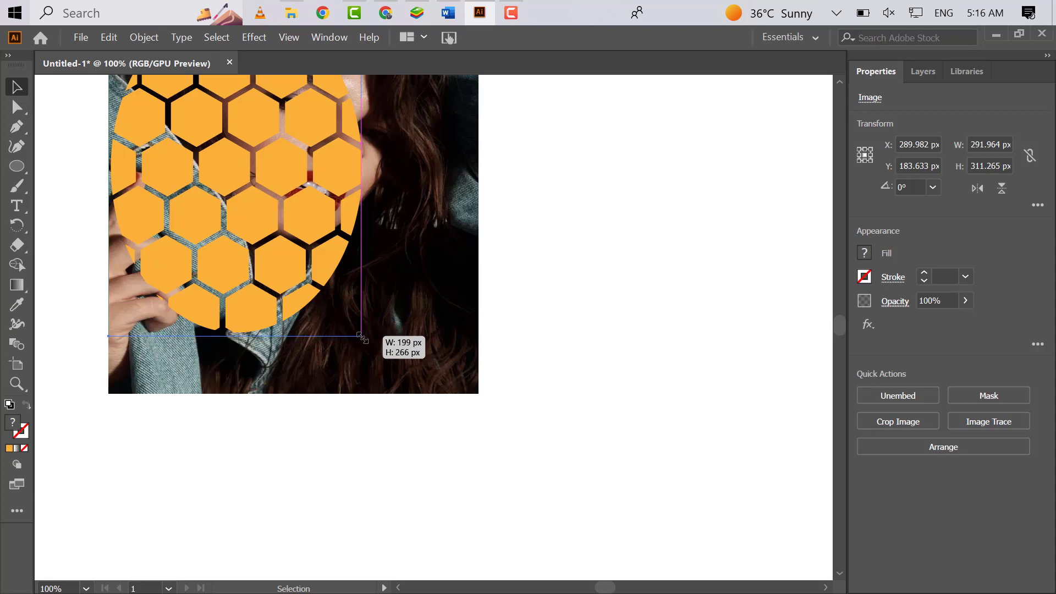
left_click_drag(361, 335, 361, 336)
scroll(363, 335, "up", 6)
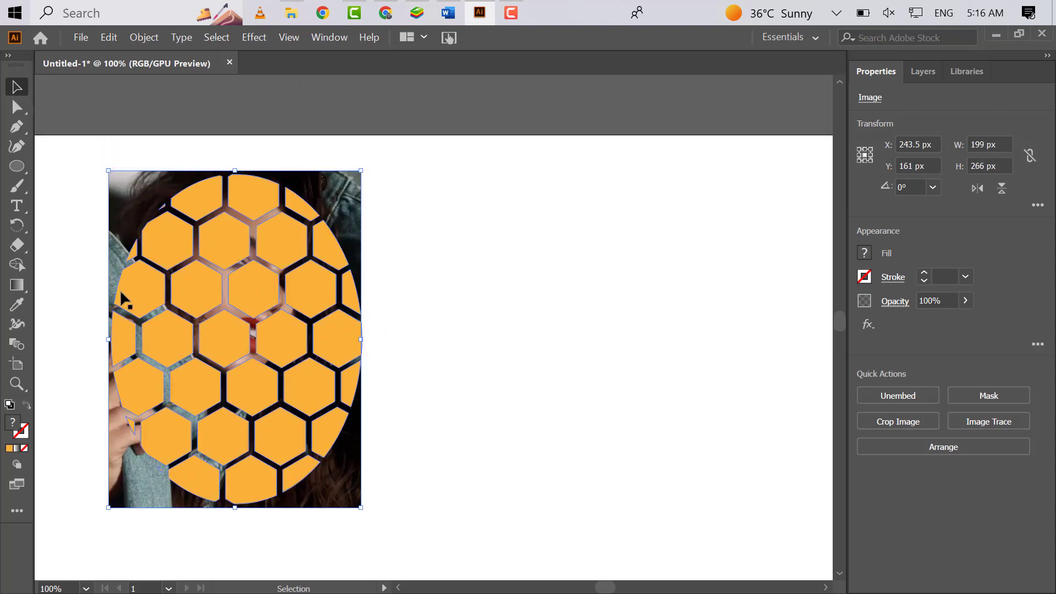
Make a clipping mask from the photo and honeycomb together, then deselect.
left_click_drag(72, 235, 330, 374)
right_click(336, 377)
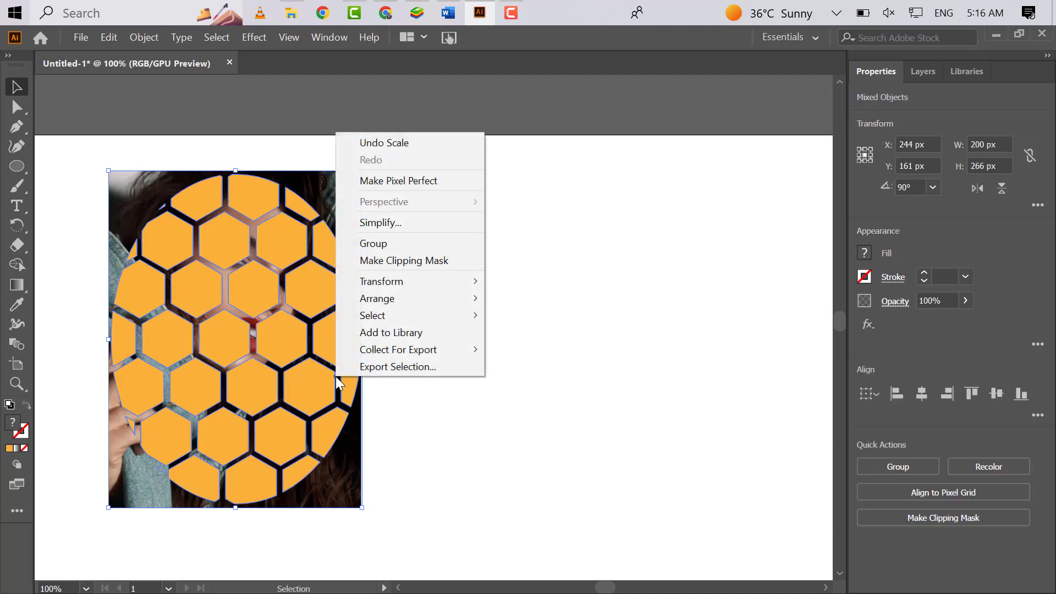
left_click(388, 260)
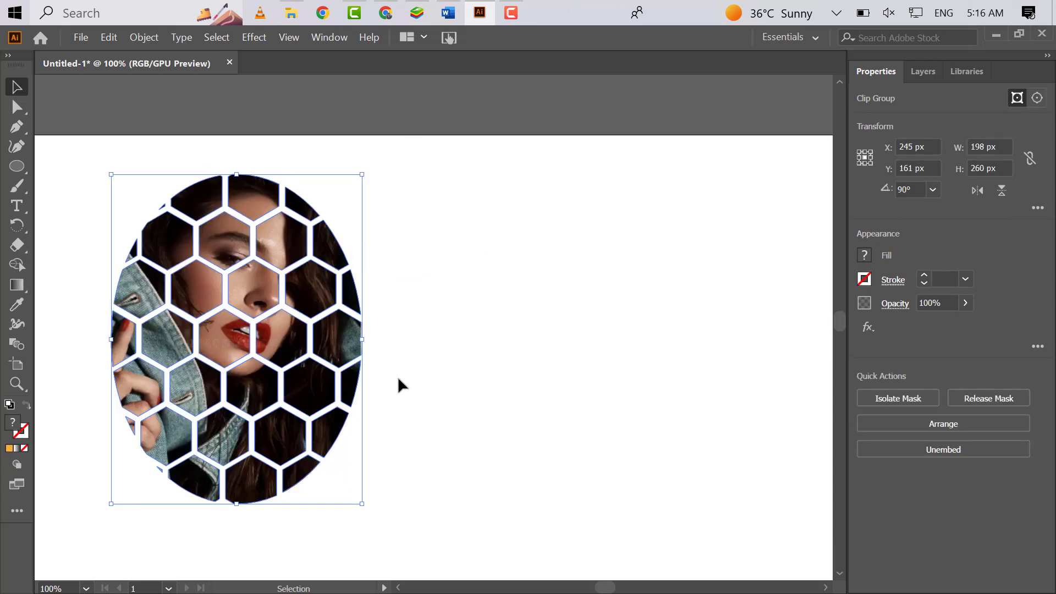
left_click(400, 380)
scroll(399, 379, "left", 5)
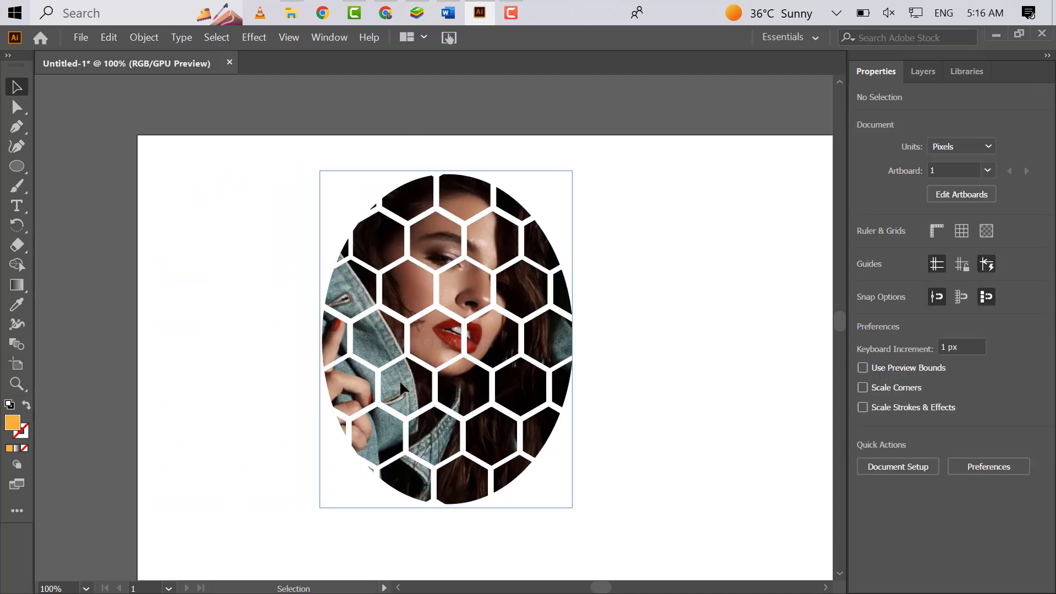